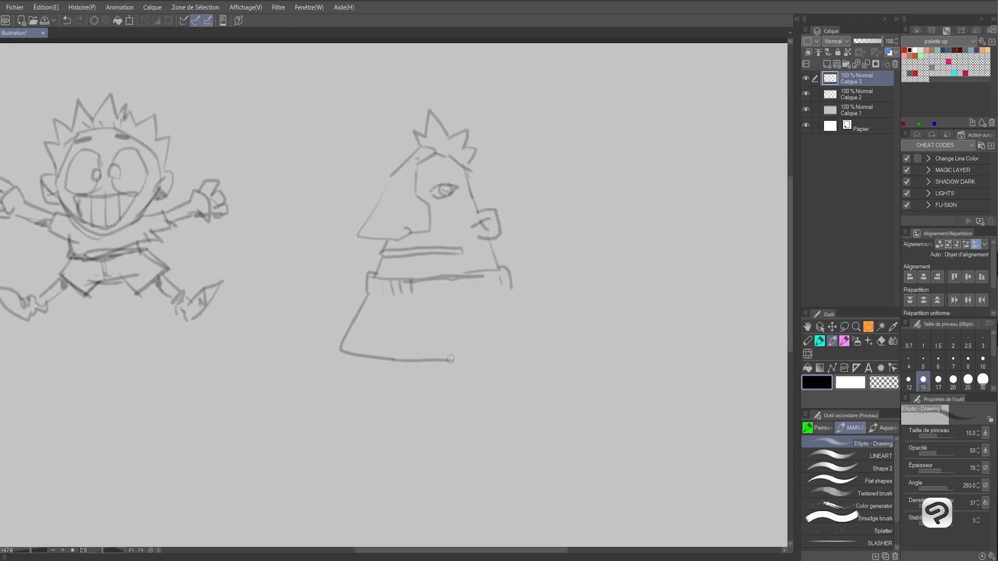
# - Finish the big-nosed profile character's squat body, and scale and place him beneath the jumping boy
pyautogui.moveTo(320, 330); pyautogui.dragTo(351, 378)
pyautogui.moveTo(340, 393); pyautogui.dragTo(406, 394)
pyautogui.scroll(-4, 488, 335)
pyautogui.hotkey('ctrl', 't')
pyautogui.moveTo(494, 369); pyautogui.dragTo(466, 334)
pyautogui.moveTo(435, 275); pyautogui.dragTo(269, 396)
pyautogui.press('Return')
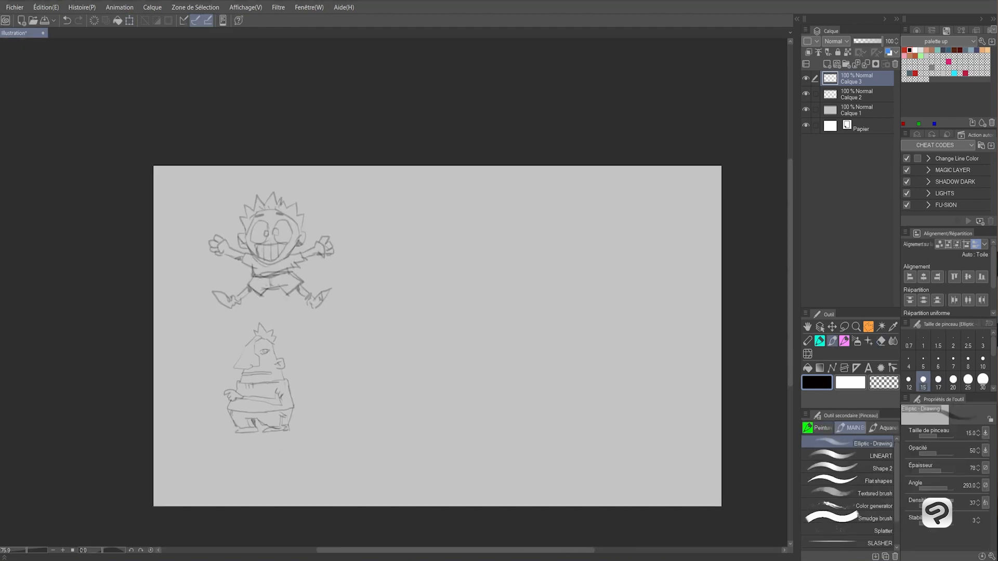
# - Sketch a worried spiky-haired boy carrying a backpack, and place him beside the squat character
pyautogui.scroll(4, 467, 282)
pyautogui.moveTo(402, 184); pyautogui.dragTo(400, 188)
pyautogui.moveTo(375, 199); pyautogui.dragTo(396, 214)
pyautogui.moveTo(383, 232); pyautogui.dragTo(394, 246)
pyautogui.moveTo(437, 196); pyautogui.dragTo(433, 220)
pyautogui.moveTo(387, 161); pyautogui.dragTo(443, 187)
pyautogui.moveTo(461, 139); pyautogui.dragTo(500, 137)
pyautogui.scroll(-4, 468, 260)
pyautogui.moveTo(359, 145); pyautogui.dragTo(523, 363)
pyautogui.moveTo(440, 257); pyautogui.dragTo(334, 341)
# - Sketch a tall, thin man with a long neck, crossed arms, shorts and skinny legs
pyautogui.scroll(4, 432, 234)
pyautogui.moveTo(455, 147); pyautogui.dragTo(390, 169)
pyautogui.moveTo(370, 111); pyautogui.dragTo(450, 78)
pyautogui.moveTo(408, 160); pyautogui.dragTo(407, 204)
pyautogui.moveTo(367, 264); pyautogui.dragTo(363, 335)
pyautogui.moveTo(363, 335)
pyautogui.mouseDown()
pyautogui.moveTo(444, 332)
pyautogui.moveTo(469, 341)
pyautogui.mouseUp()
pyautogui.moveTo(385, 140); pyautogui.dragTo(400, 180)
pyautogui.scroll(-4, 410, 291)
pyautogui.moveTo(396, 311); pyautogui.dragTo(406, 337)
pyautogui.moveTo(425, 306)
pyautogui.mouseDown()
pyautogui.moveTo(420, 391)
pyautogui.moveTo(481, 329)
pyautogui.mouseUp()
pyautogui.scroll(3, 428, 337)
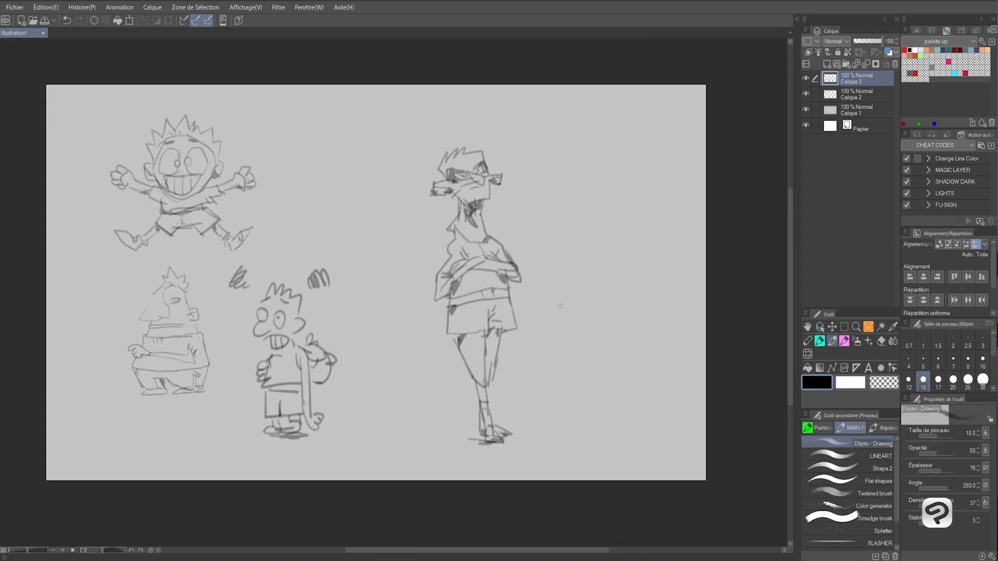
# - Shift the tall man aside and, on a new layer, start a muscular brute with a tiny head and one massive arm
pyautogui.moveTo(478, 291); pyautogui.dragTo(603, 278)
pyautogui.hotkey('ctrl', 'shift', 'n')
pyautogui.moveTo(392, 192); pyautogui.dragTo(419, 194)
pyautogui.scroll(2, 406, 203)
pyautogui.moveTo(349, 265); pyautogui.dragTo(362, 348)
pyautogui.moveTo(390, 312); pyautogui.dragTo(374, 327)
pyautogui.moveTo(297, 346); pyautogui.dragTo(373, 406)
# - Sketch the brute's other shoulder, chest line, massive arm and fist
pyautogui.moveTo(455, 154); pyautogui.dragTo(485, 195)
pyautogui.moveTo(483, 196); pyautogui.dragTo(514, 240)
pyautogui.moveTo(432, 229); pyautogui.dragTo(445, 275)
pyautogui.moveTo(471, 287); pyautogui.dragTo(449, 344)
pyautogui.moveTo(475, 400); pyautogui.dragTo(499, 363)
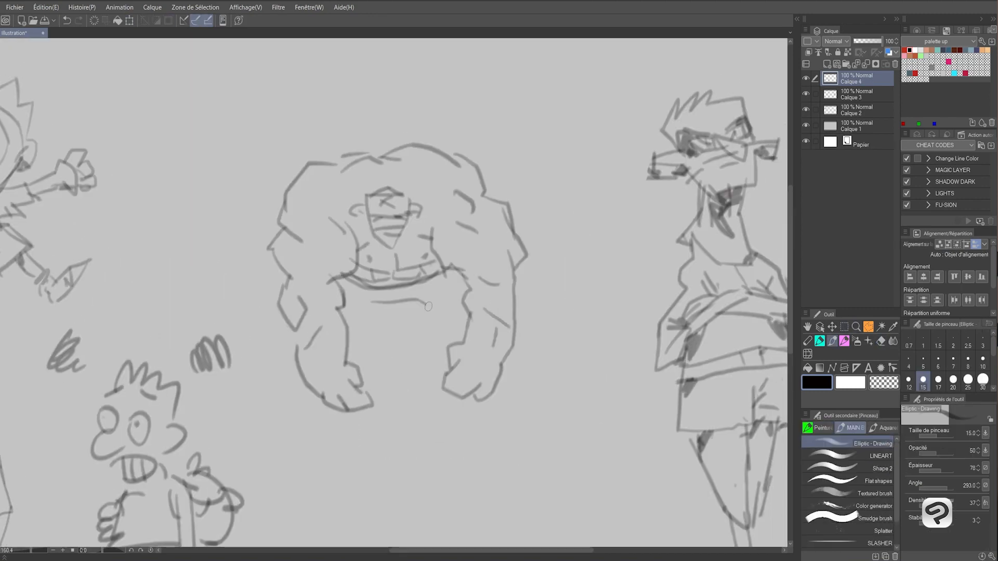
pyautogui.hotkey('ctrl', '0')
pyautogui.scroll(1, 395, 291)
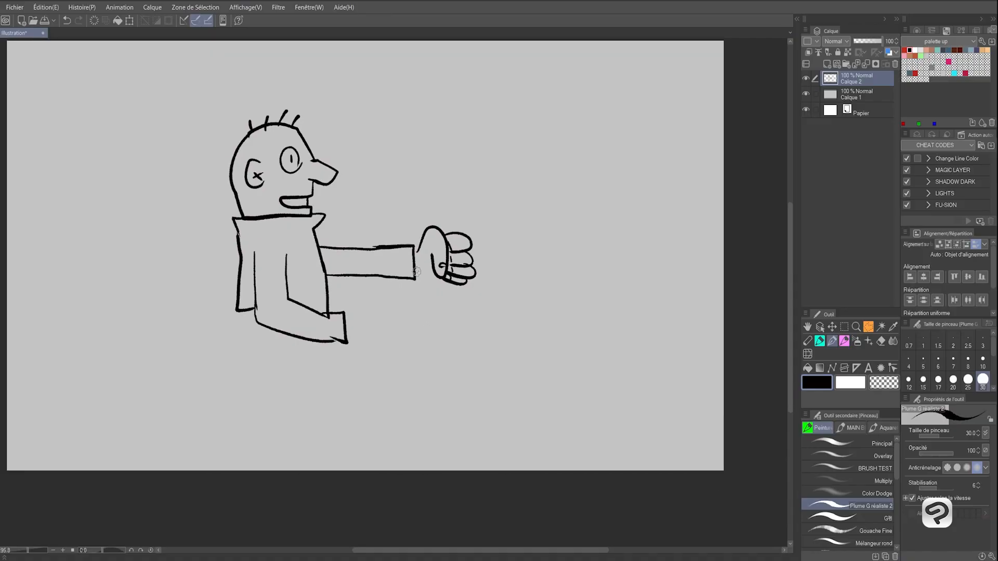
# - Add a second identical fist to the bent arm and cross it out in red
pyautogui.moveTo(437, 304)
pyautogui.mouseDown()
pyautogui.moveTo(379, 272)
pyautogui.moveTo(385, 259)
pyautogui.moveTo(404, 271)
pyautogui.moveTo(399, 308)
pyautogui.moveTo(390, 298)
pyautogui.moveTo(427, 267)
pyautogui.moveTo(407, 278)
pyautogui.moveTo(429, 308)
pyautogui.moveTo(403, 305)
pyautogui.mouseUp()
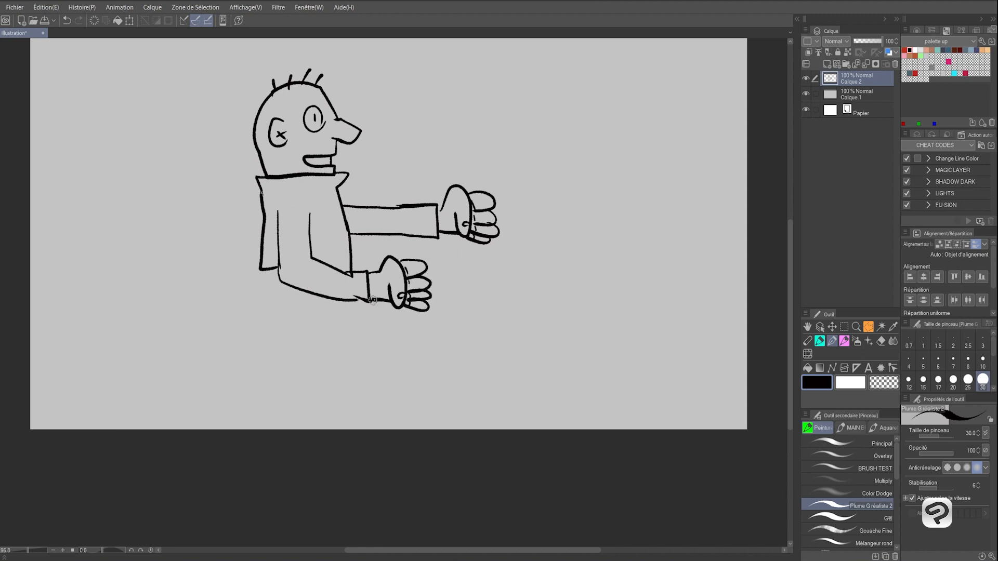
pyautogui.moveTo(453, 192); pyautogui.dragTo(433, 269)
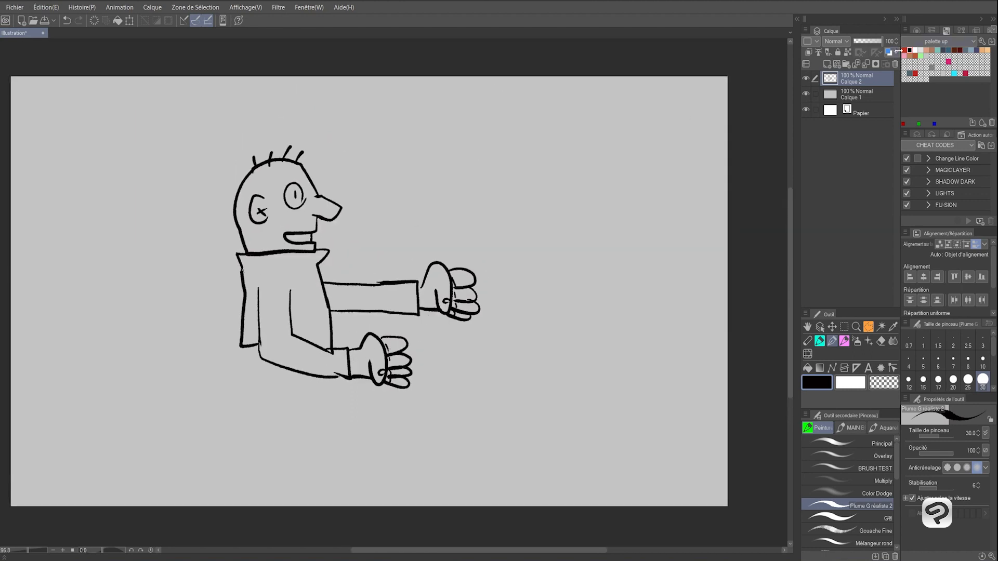
pyautogui.click(905, 50)
pyautogui.moveTo(420, 326); pyautogui.dragTo(366, 390)
pyautogui.moveTo(357, 334); pyautogui.dragTo(416, 402)
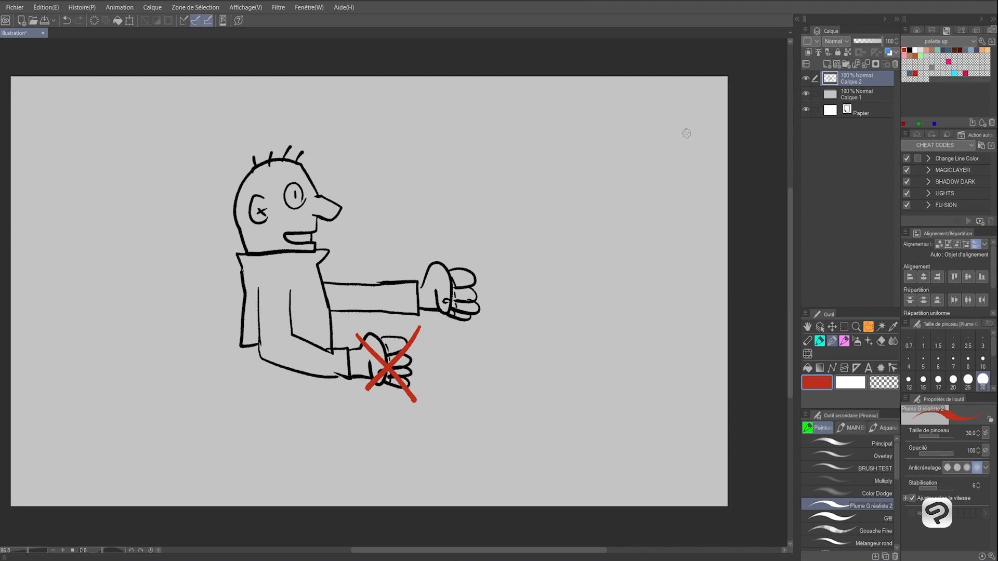
# - Undo the red cross and the fist on the bent arm
pyautogui.hotkey('ctrl', 'z')
pyautogui.hotkey('ctrl', 'z')
pyautogui.hotkey('ctrl', 'z')
pyautogui.hotkey('ctrl', 'z')
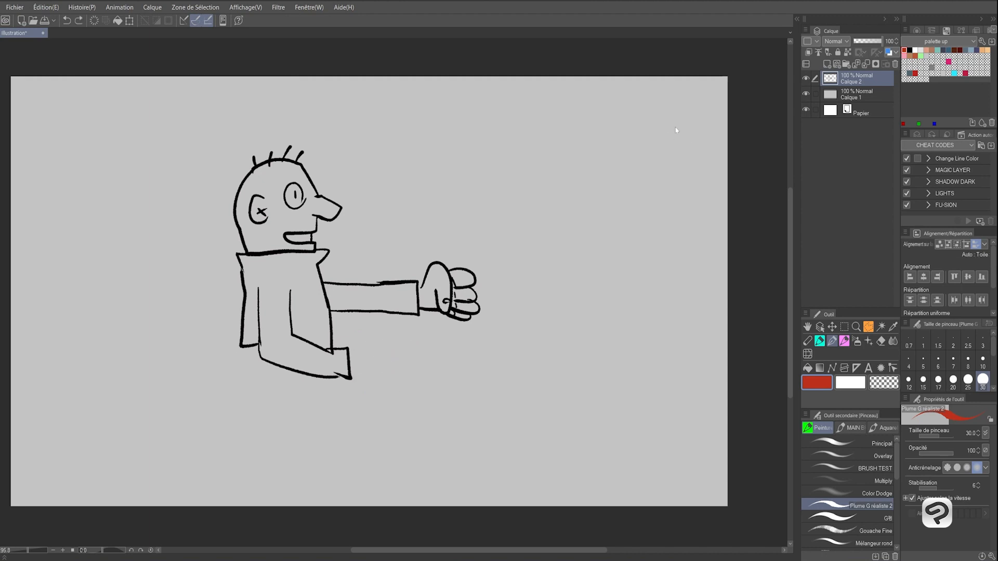
# - Return to black and redraw the hand on the bent arm
pyautogui.click(910, 50)
pyautogui.moveTo(350, 352)
pyautogui.mouseDown()
pyautogui.moveTo(369, 341)
pyautogui.moveTo(388, 350)
pyautogui.moveTo(403, 370)
pyautogui.moveTo(351, 379)
pyautogui.moveTo(386, 376)
pyautogui.mouseUp()
pyautogui.moveTo(520, 198); pyautogui.dragTo(500, 222)
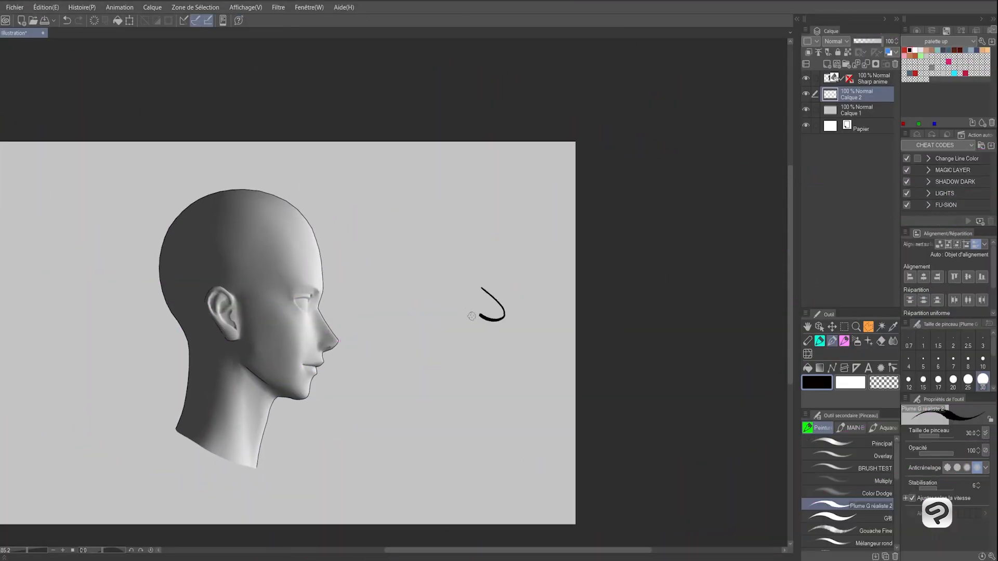
# - Draw a cartoon profile beside the 3D head with a toothy mouth, jaw, ear, spiky hair, eye and neck
pyautogui.moveTo(482, 318)
pyautogui.mouseDown()
pyautogui.moveTo(446, 338)
pyautogui.moveTo(479, 345)
pyautogui.mouseUp()
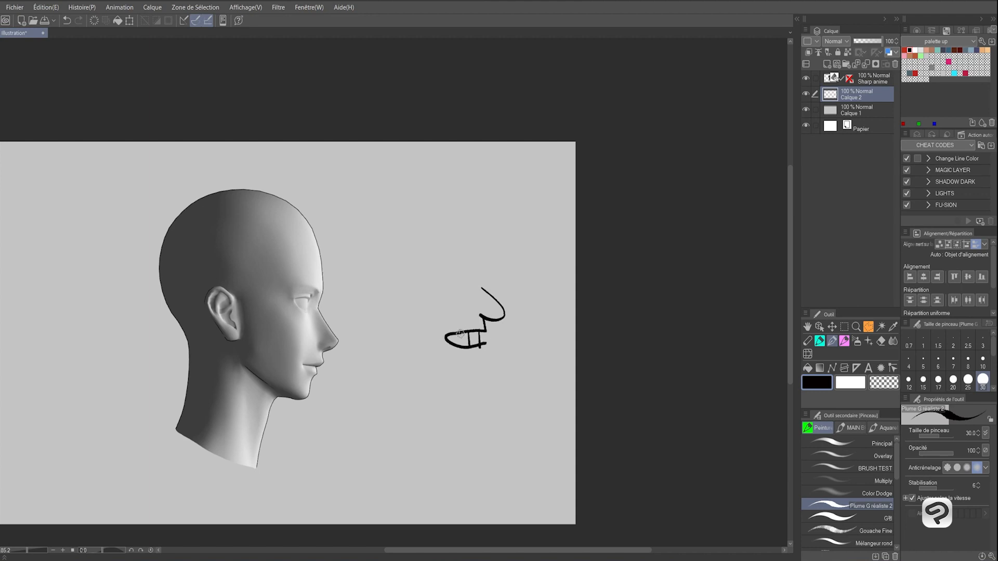
pyautogui.moveTo(479, 354)
pyautogui.mouseDown()
pyautogui.moveTo(483, 375)
pyautogui.moveTo(422, 376)
pyautogui.moveTo(368, 292)
pyautogui.moveTo(389, 310)
pyautogui.mouseUp()
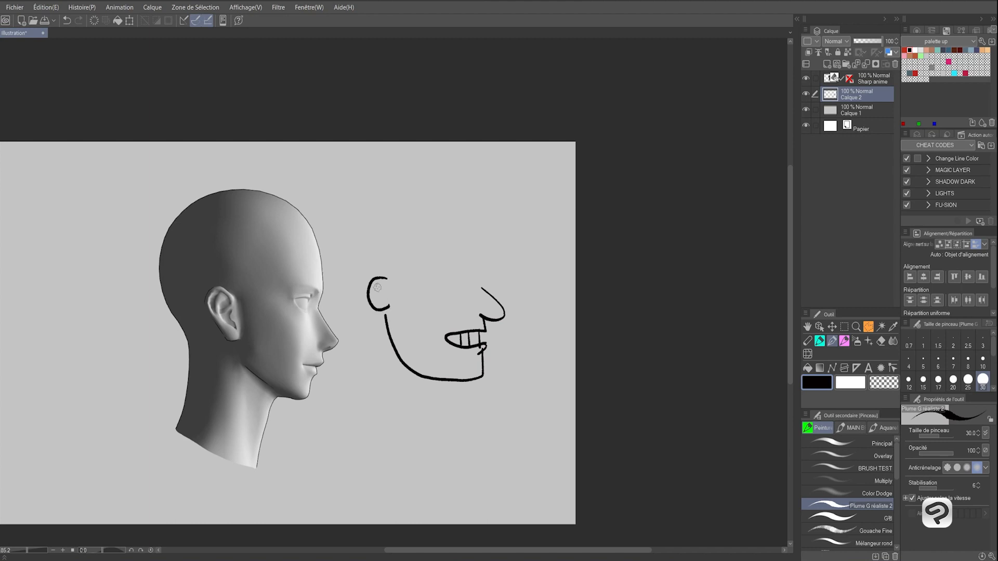
pyautogui.moveTo(385, 271)
pyautogui.mouseDown()
pyautogui.moveTo(398, 228)
pyautogui.moveTo(438, 206)
pyautogui.moveTo(474, 239)
pyautogui.moveTo(479, 259)
pyautogui.moveTo(451, 289)
pyautogui.moveTo(475, 283)
pyautogui.moveTo(451, 286)
pyautogui.mouseUp()
pyautogui.moveTo(460, 287); pyautogui.dragTo(460, 296)
pyautogui.moveTo(410, 368)
pyautogui.mouseDown()
pyautogui.moveTo(413, 408)
pyautogui.moveTo(441, 420)
pyautogui.mouseUp()
pyautogui.moveTo(301, 348); pyautogui.dragTo(338, 364)
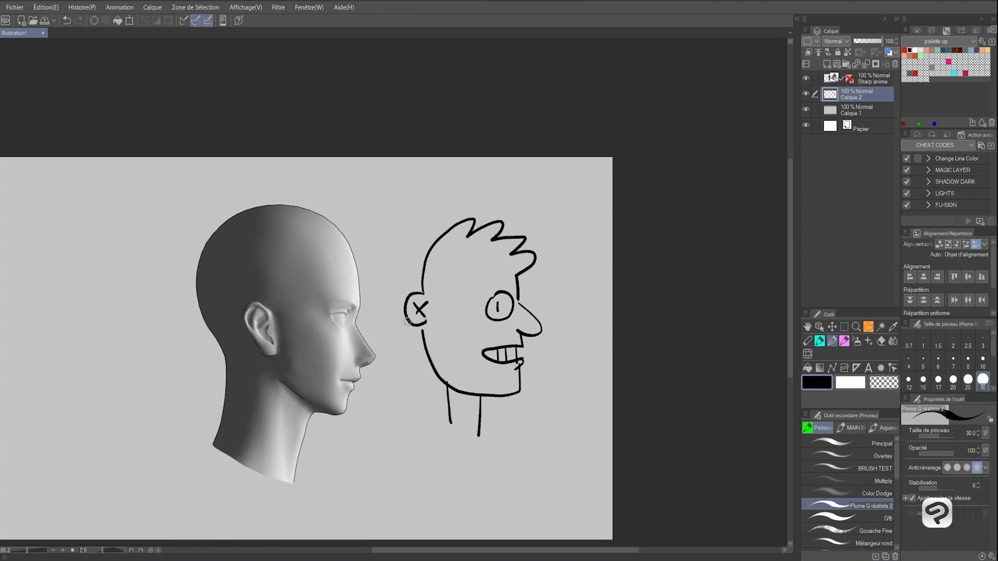
pyautogui.hotkey('ctrl', 'z')
# - Add a new layer above the 3D head and circle its ear in black
pyautogui.click(858, 86)
pyautogui.click(827, 64)
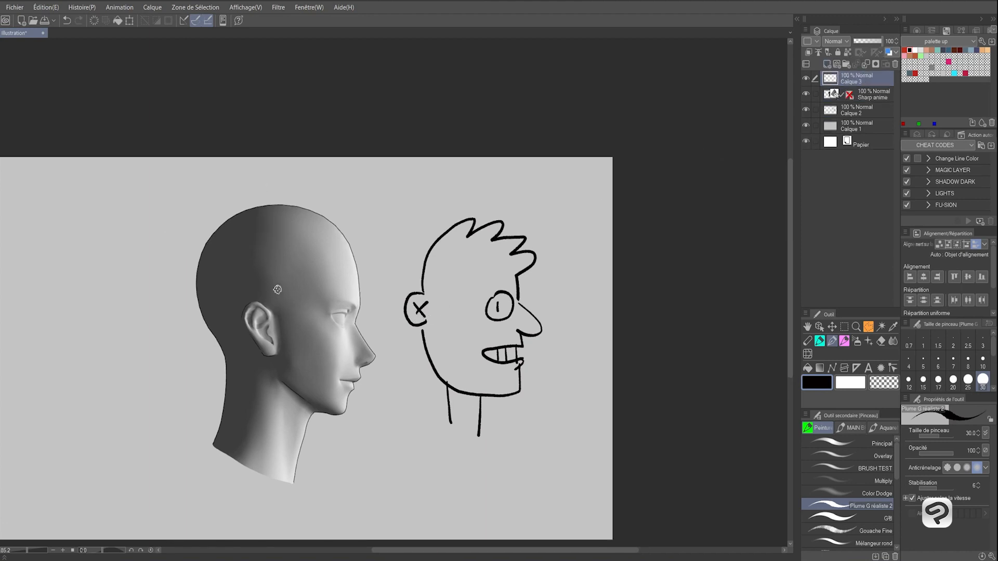
pyautogui.moveTo(257, 300)
pyautogui.mouseDown()
pyautogui.moveTo(276, 340)
pyautogui.moveTo(254, 301)
pyautogui.moveTo(195, 314)
pyautogui.mouseUp()
pyautogui.moveTo(210, 303)
pyautogui.mouseDown()
pyautogui.moveTo(191, 314)
pyautogui.moveTo(209, 323)
pyautogui.mouseUp()
pyautogui.hotkey('ctrl', 'z')
pyautogui.hotkey('ctrl', 'z')
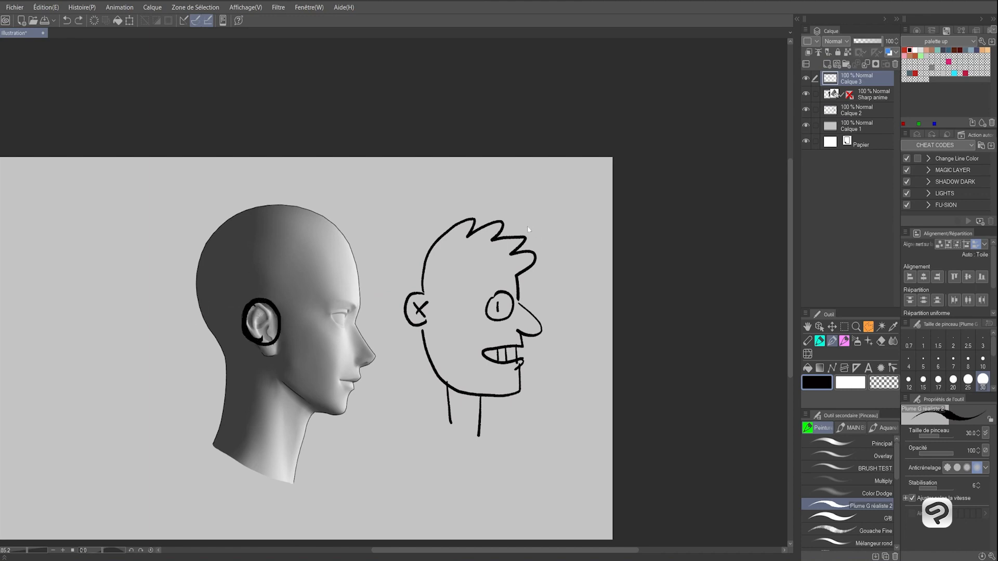
# - On the cartoon head's layer, redraw the ear closer to the face and extend the back of the skull
pyautogui.press('e')
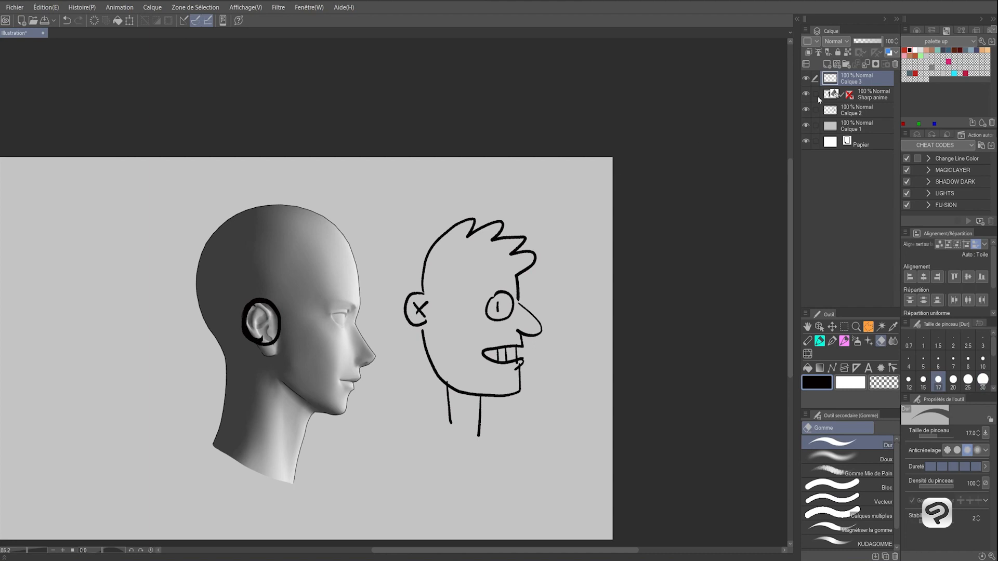
pyautogui.click(853, 110)
pyautogui.moveTo(408, 295)
pyautogui.mouseDown()
pyautogui.moveTo(422, 317)
pyautogui.moveTo(402, 324)
pyautogui.moveTo(408, 303)
pyautogui.moveTo(456, 303)
pyautogui.moveTo(432, 322)
pyautogui.moveTo(452, 334)
pyautogui.mouseUp()
pyautogui.press('b')
pyautogui.moveTo(441, 313)
pyautogui.mouseDown()
pyautogui.moveTo(413, 274)
pyautogui.moveTo(435, 232)
pyautogui.moveTo(481, 214)
pyautogui.mouseUp()
pyautogui.press('e')
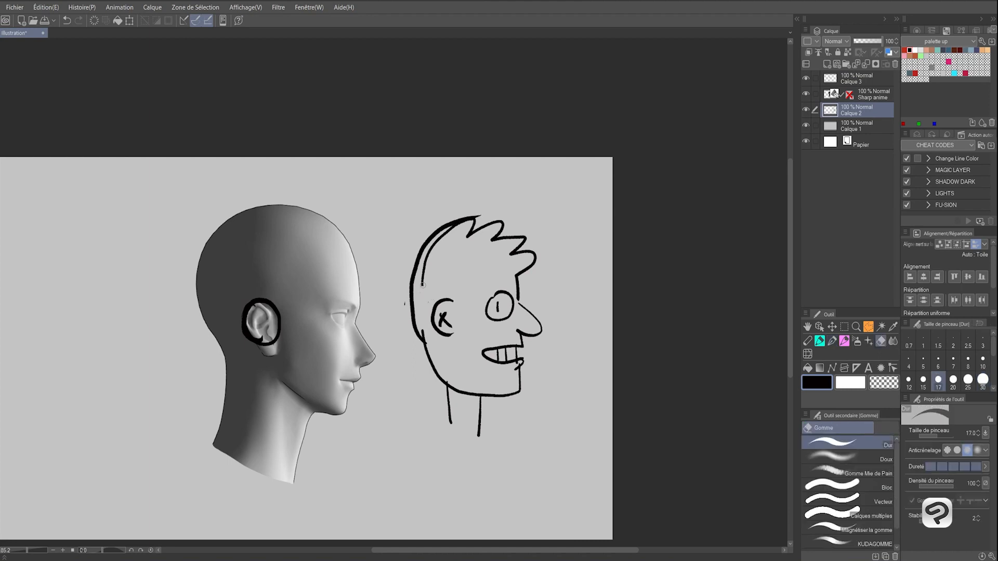
pyautogui.moveTo(504, 204); pyautogui.dragTo(510, 188)
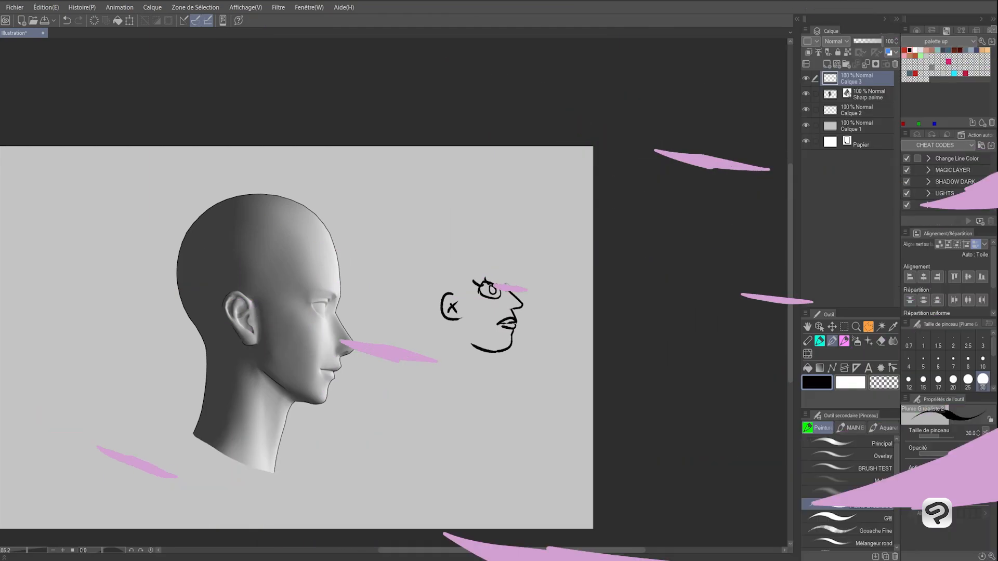
# - Draw the hairline, long hair and neck on the small woman's profile
pyautogui.moveTo(504, 256)
pyautogui.mouseDown()
pyautogui.moveTo(508, 283)
pyautogui.moveTo(455, 278)
pyautogui.moveTo(454, 299)
pyautogui.mouseUp()
pyautogui.moveTo(505, 248)
pyautogui.mouseDown()
pyautogui.moveTo(439, 262)
pyautogui.moveTo(440, 360)
pyautogui.mouseUp()
pyautogui.moveTo(460, 317)
pyautogui.mouseDown()
pyautogui.moveTo(435, 386)
pyautogui.moveTo(457, 335)
pyautogui.mouseUp()
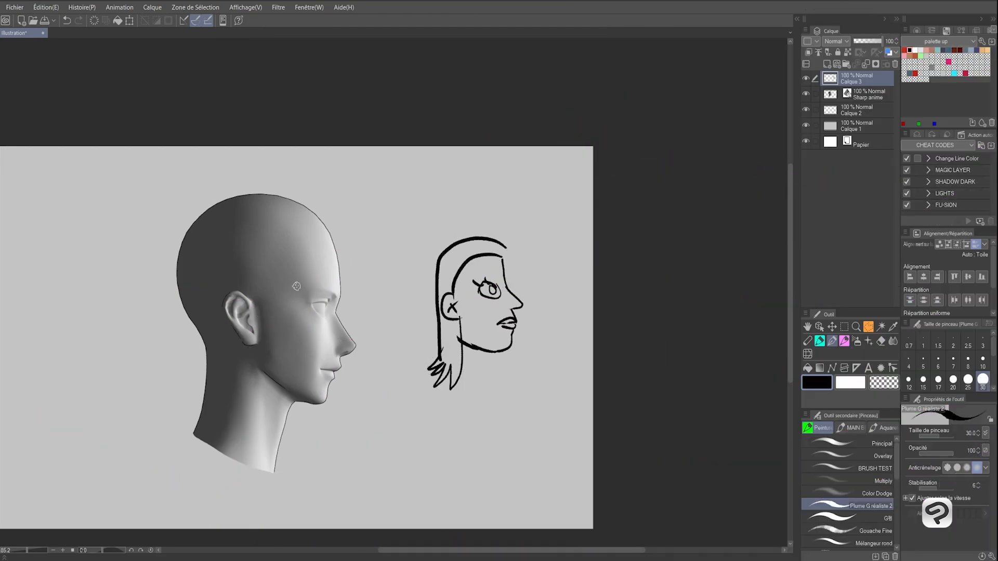
# - Draw the back hair outline, a hairline from forehead to ear and vertical strands behind the ear on the 3D head
pyautogui.moveTo(238, 186)
pyautogui.mouseDown()
pyautogui.moveTo(157, 286)
pyautogui.moveTo(162, 393)
pyautogui.mouseUp()
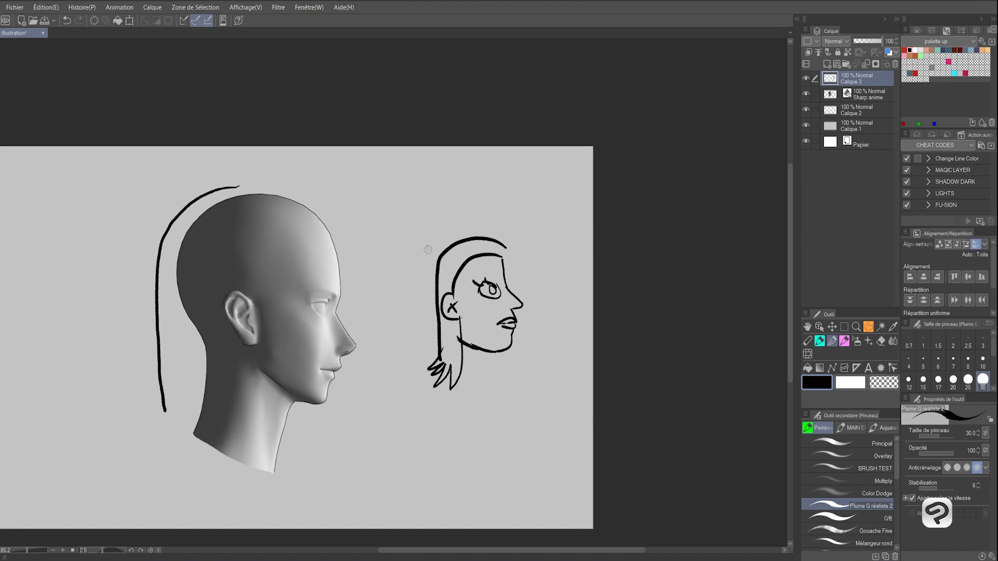
pyautogui.moveTo(330, 253); pyautogui.dragTo(246, 295)
pyautogui.moveTo(279, 266)
pyautogui.mouseDown()
pyautogui.moveTo(246, 294)
pyautogui.moveTo(246, 418)
pyautogui.mouseUp()
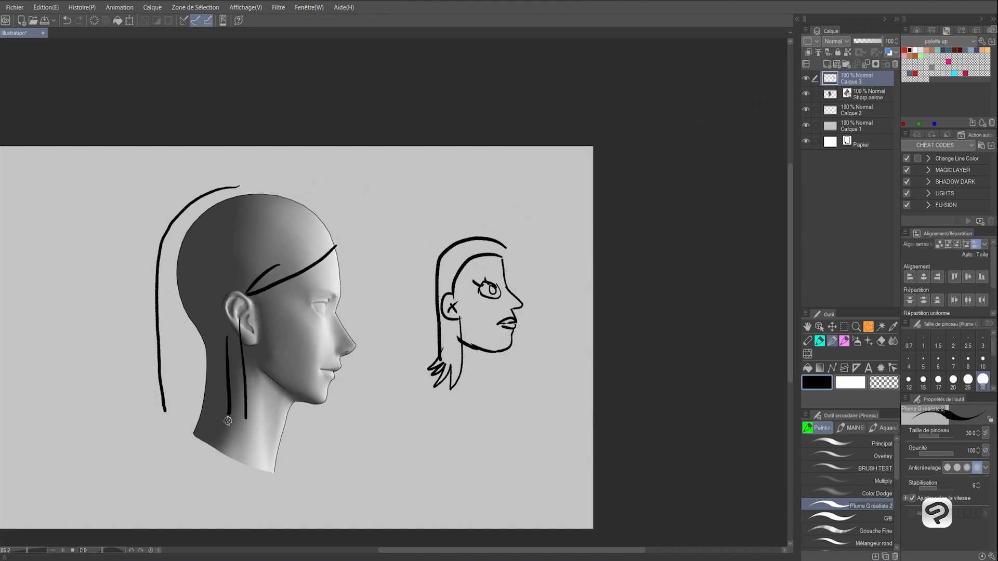
pyautogui.moveTo(230, 336); pyautogui.dragTo(226, 423)
pyautogui.moveTo(208, 333); pyautogui.dragTo(207, 431)
pyautogui.moveTo(189, 336); pyautogui.dragTo(188, 431)
pyautogui.moveTo(165, 346); pyautogui.dragTo(169, 416)
# - Build up the hair volume around the 3D head's back, crown and forehead, and mark a line above the ear
pyautogui.moveTo(141, 301)
pyautogui.mouseDown()
pyautogui.moveTo(141, 388)
pyautogui.moveTo(169, 239)
pyautogui.mouseUp()
pyautogui.moveTo(159, 254); pyautogui.dragTo(323, 233)
pyautogui.moveTo(209, 172)
pyautogui.mouseDown()
pyautogui.moveTo(148, 318)
pyautogui.moveTo(154, 339)
pyautogui.mouseUp()
pyautogui.moveTo(265, 154)
pyautogui.mouseDown()
pyautogui.moveTo(284, 156)
pyautogui.moveTo(322, 228)
pyautogui.mouseUp()
pyautogui.moveTo(309, 179); pyautogui.dragTo(341, 262)
pyautogui.moveTo(330, 235); pyautogui.dragTo(337, 274)
pyautogui.moveTo(312, 186); pyautogui.dragTo(174, 227)
pyautogui.moveTo(236, 194)
pyautogui.mouseDown()
pyautogui.moveTo(238, 311)
pyautogui.moveTo(239, 295)
pyautogui.moveTo(137, 312)
pyautogui.moveTo(157, 325)
pyautogui.mouseUp()
# - Draw pink horizontal arrows pointing forward and backward from the 3D head's ear
pyautogui.click(905, 56)
pyautogui.moveTo(267, 309); pyautogui.dragTo(354, 302)
pyautogui.moveTo(340, 294); pyautogui.dragTo(340, 310)
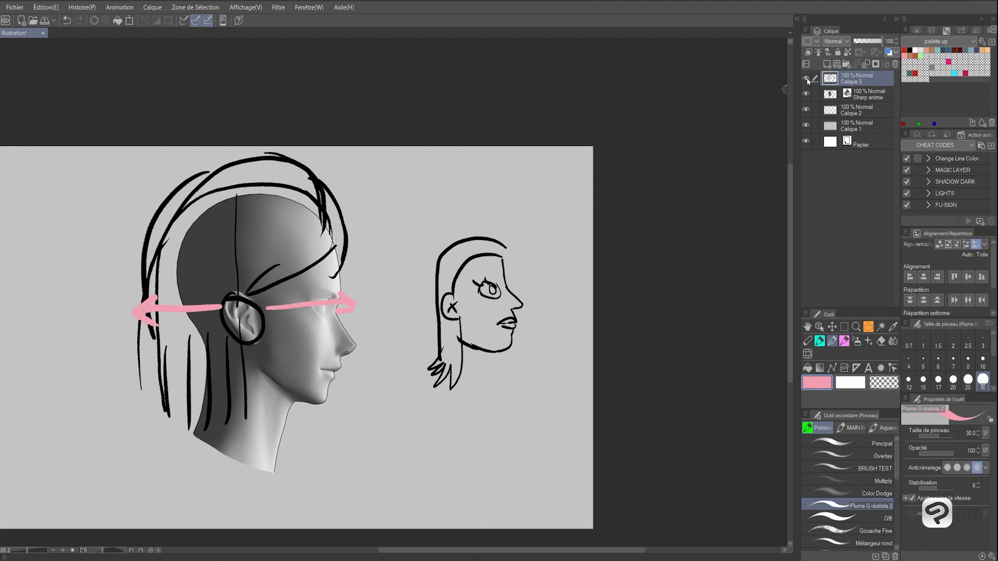
# - Return to black and rework the small woman's profile with fuller hair around the skull
pyautogui.click(910, 50)
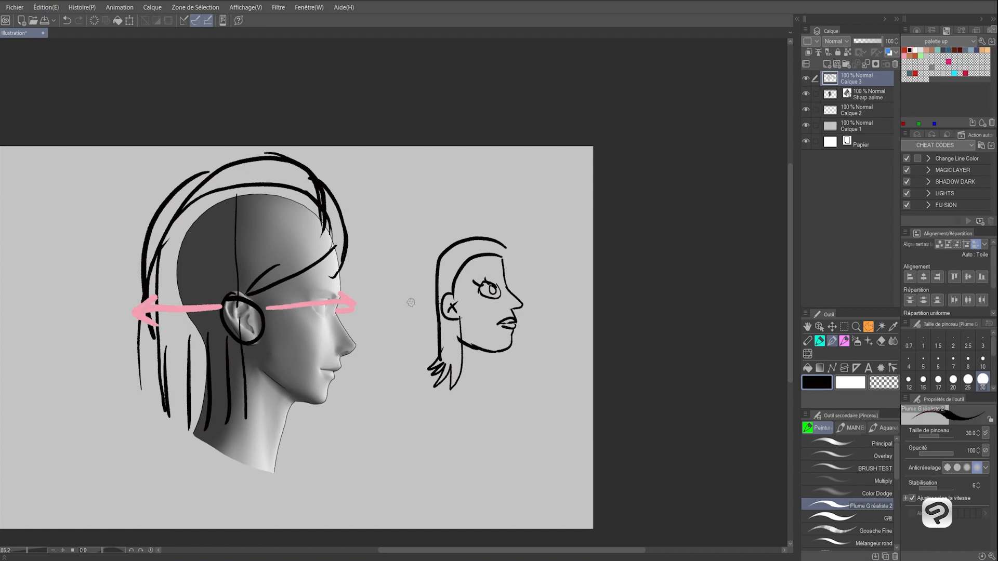
pyautogui.moveTo(474, 232)
pyautogui.mouseDown()
pyautogui.moveTo(396, 363)
pyautogui.moveTo(441, 256)
pyautogui.mouseUp()
pyautogui.press('e')
pyautogui.press('b')
pyautogui.moveTo(396, 348); pyautogui.dragTo(426, 352)
pyautogui.moveTo(409, 253)
pyautogui.mouseDown()
pyautogui.moveTo(508, 241)
pyautogui.moveTo(495, 266)
pyautogui.mouseUp()
pyautogui.moveTo(503, 260); pyautogui.dragTo(510, 289)
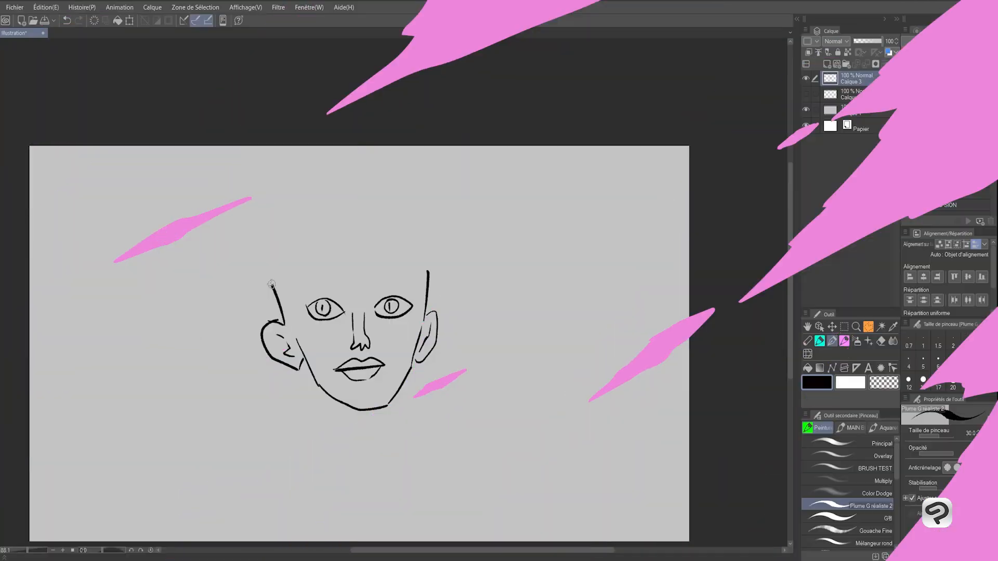
# - Draw the swept fringe and long side hair above and beside the front-view face's larger ear
pyautogui.moveTo(300, 238); pyautogui.dragTo(268, 294)
pyautogui.moveTo(313, 252); pyautogui.dragTo(270, 288)
pyautogui.moveTo(293, 208); pyautogui.dragTo(258, 272)
pyautogui.moveTo(338, 200)
pyautogui.mouseDown()
pyautogui.moveTo(341, 257)
pyautogui.moveTo(384, 254)
pyautogui.mouseUp()
pyautogui.moveTo(301, 193); pyautogui.dragTo(257, 325)
pyautogui.moveTo(253, 299); pyautogui.dragTo(258, 396)
pyautogui.moveTo(262, 364)
pyautogui.mouseDown()
pyautogui.moveTo(269, 424)
pyautogui.moveTo(283, 425)
pyautogui.mouseUp()
# - Draw the hairline, crown outline and strands on the other side of the front-view face
pyautogui.moveTo(362, 242); pyautogui.dragTo(421, 259)
pyautogui.moveTo(329, 183); pyautogui.dragTo(453, 229)
pyautogui.moveTo(451, 221); pyautogui.dragTo(441, 316)
pyautogui.moveTo(425, 353); pyautogui.dragTo(421, 396)
pyautogui.moveTo(385, 209); pyautogui.dragTo(420, 214)
pyautogui.moveTo(380, 228); pyautogui.dragTo(408, 234)
# - Add eyebrows, eyelashes and the last long hair strands to the front-view face
pyautogui.moveTo(303, 295); pyautogui.dragTo(340, 286)
pyautogui.moveTo(378, 286); pyautogui.dragTo(412, 283)
pyautogui.moveTo(405, 300); pyautogui.dragTo(413, 294)
pyautogui.moveTo(311, 292); pyautogui.dragTo(315, 300)
pyautogui.moveTo(410, 390); pyautogui.dragTo(412, 416)
pyautogui.moveTo(436, 347); pyautogui.dragTo(437, 409)
pyautogui.press('h')
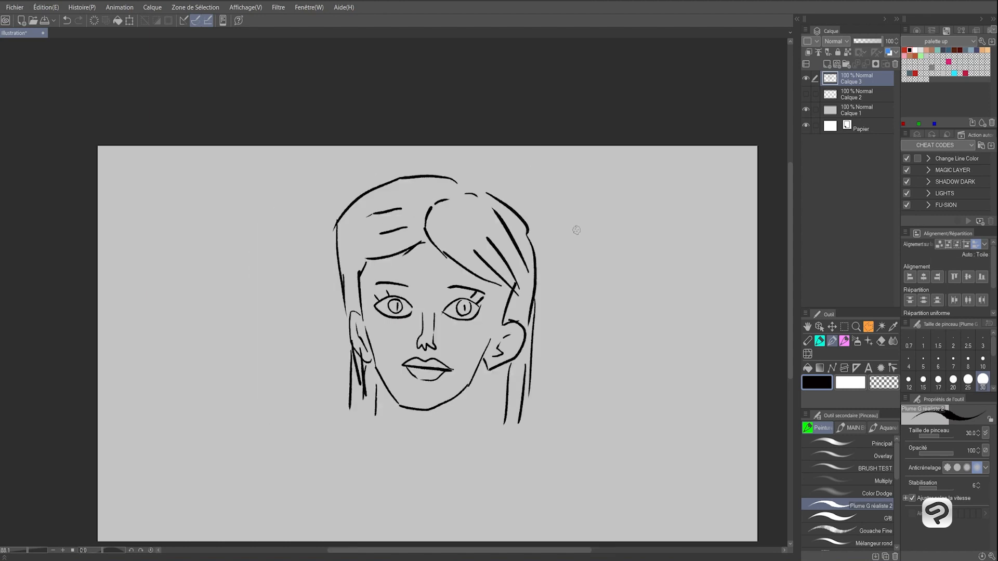
# - Move the finished front-view face to the left side of the canvas
pyautogui.press('h')
pyautogui.press('h')
pyautogui.press('h')
pyautogui.hotkey('ctrl', 't')
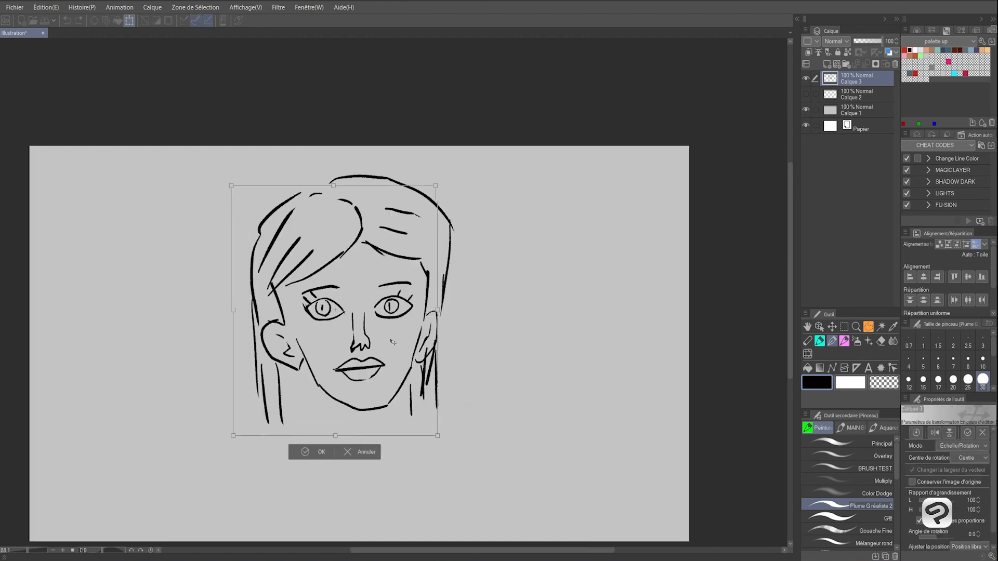
pyautogui.moveTo(393, 342); pyautogui.dragTo(213, 353)
pyautogui.press('Return')
# - Draw the eyes, nose, eyebrow, mouth and face contour of a three-quarter-view woman in the empty area
pyautogui.moveTo(425, 294); pyautogui.dragTo(462, 295)
pyautogui.moveTo(444, 284); pyautogui.dragTo(497, 294)
pyautogui.moveTo(480, 292); pyautogui.dragTo(483, 318)
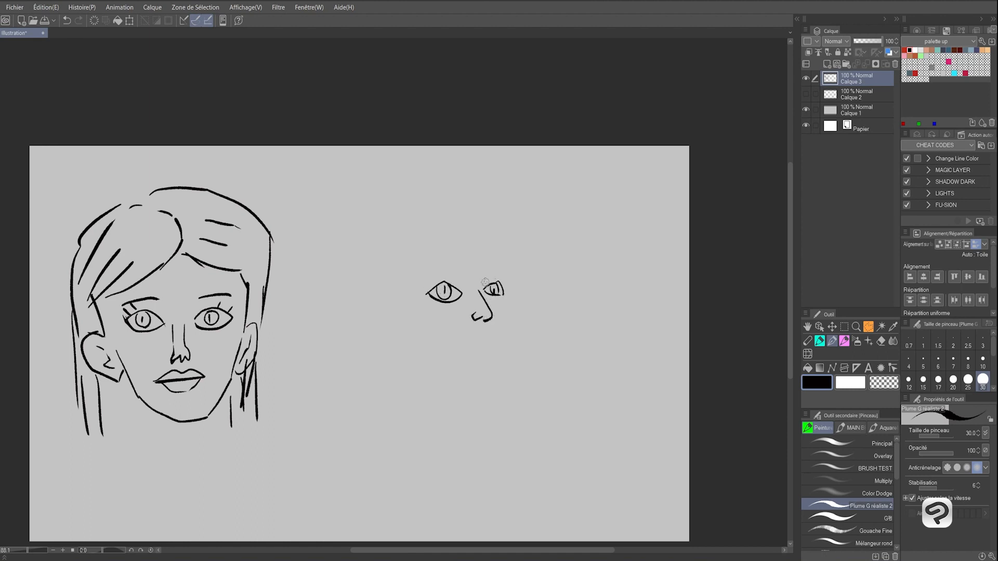
pyautogui.moveTo(430, 271); pyautogui.dragTo(454, 273)
pyautogui.moveTo(510, 276); pyautogui.dragTo(507, 348)
pyautogui.moveTo(457, 336); pyautogui.dragTo(497, 336)
pyautogui.moveTo(460, 339)
pyautogui.mouseDown()
pyautogui.moveTo(496, 343)
pyautogui.moveTo(466, 382)
pyautogui.moveTo(418, 358)
pyautogui.mouseUp()
# - Draw the ear with its inner cross marks on the three-quarter head
pyautogui.moveTo(394, 305)
pyautogui.mouseDown()
pyautogui.moveTo(381, 327)
pyautogui.moveTo(405, 340)
pyautogui.mouseUp()
pyautogui.moveTo(390, 317); pyautogui.dragTo(402, 330)
pyautogui.moveTo(398, 319)
pyautogui.mouseDown()
pyautogui.moveTo(391, 330)
pyautogui.moveTo(411, 363)
pyautogui.mouseUp()
# - Draw the three-quarter head's hairline, crown outline and long hanging strands
pyautogui.moveTo(510, 277)
pyautogui.mouseDown()
pyautogui.moveTo(486, 235)
pyautogui.moveTo(413, 275)
pyautogui.mouseUp()
pyautogui.moveTo(434, 246); pyautogui.dragTo(391, 304)
pyautogui.moveTo(423, 205); pyautogui.dragTo(466, 202)
pyautogui.moveTo(474, 209); pyautogui.dragTo(495, 229)
pyautogui.moveTo(426, 203); pyautogui.dragTo(356, 250)
pyautogui.moveTo(360, 237)
pyautogui.mouseDown()
pyautogui.moveTo(347, 311)
pyautogui.moveTo(359, 400)
pyautogui.mouseUp()
pyautogui.moveTo(410, 353); pyautogui.dragTo(410, 401)
pyautogui.moveTo(399, 355); pyautogui.dragTo(397, 405)
pyautogui.moveTo(385, 363); pyautogui.dragTo(383, 395)
# - Refine the three-quarter face's eyelashes, nostril and lips, and add strands to the hair
pyautogui.press('h')
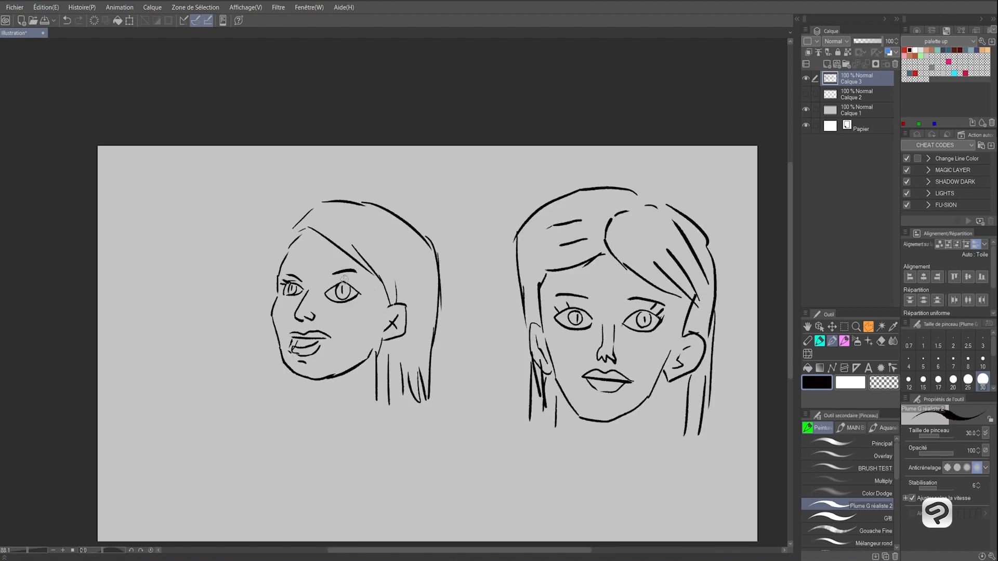
pyautogui.press('e')
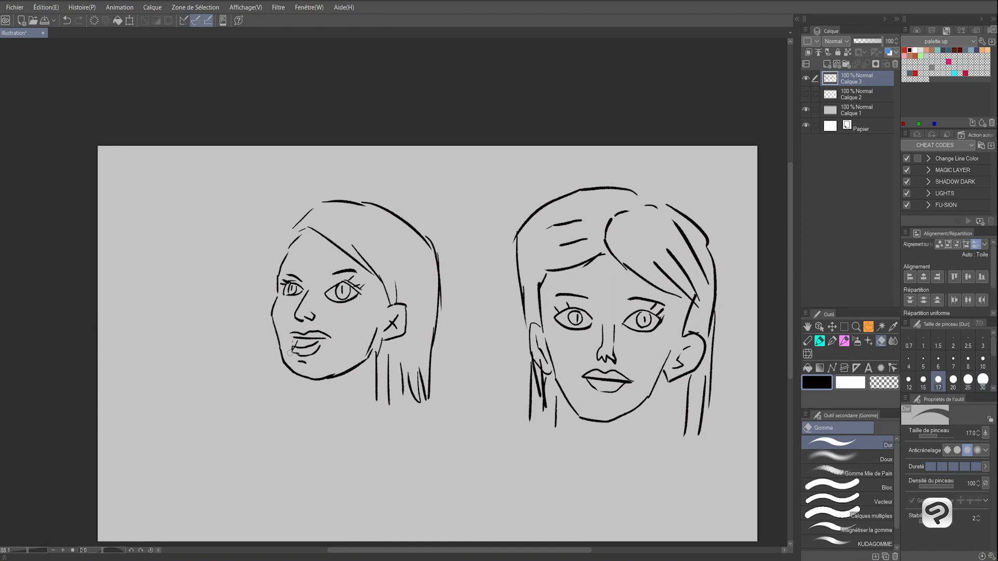
pyautogui.press('b')
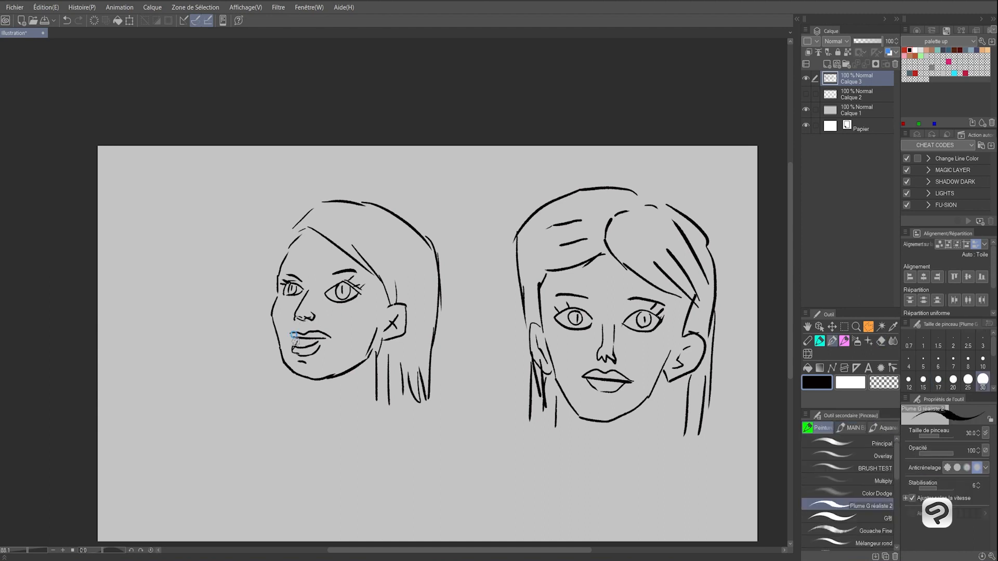
pyautogui.moveTo(292, 228); pyautogui.dragTo(280, 261)
pyautogui.moveTo(376, 234); pyautogui.dragTo(399, 272)
# - Connect the three-quarter head's ear to the jaw and add a neck line under the chin
pyautogui.moveTo(393, 323); pyautogui.dragTo(382, 337)
pyautogui.moveTo(385, 340); pyautogui.dragTo(377, 362)
pyautogui.moveTo(320, 380); pyautogui.dragTo(320, 415)
pyautogui.press('h')
pyautogui.scroll(4, 496, 298)
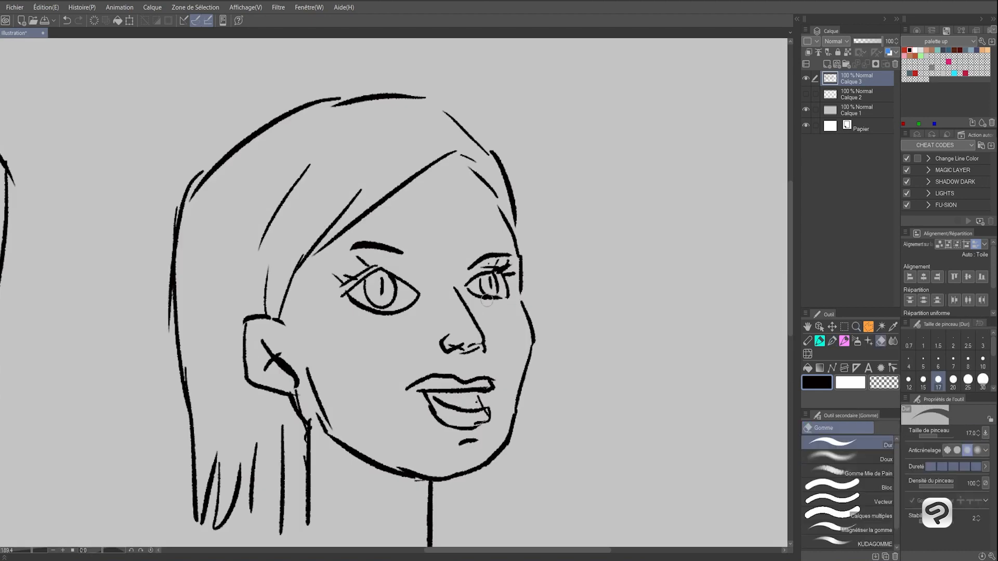
pyautogui.scroll(-8, 490, 297)
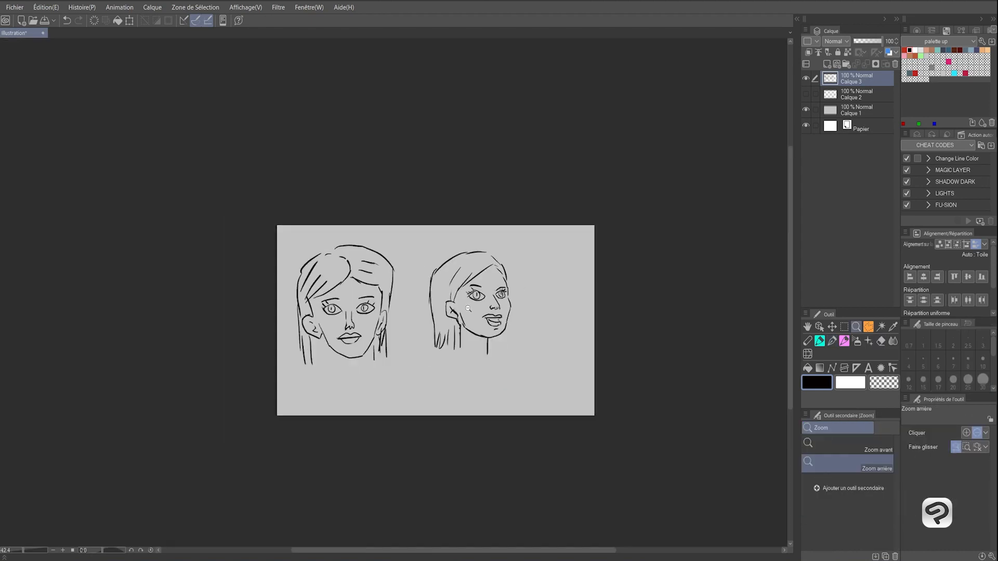
pyautogui.press('h')
pyautogui.scroll(3, 304, 285)
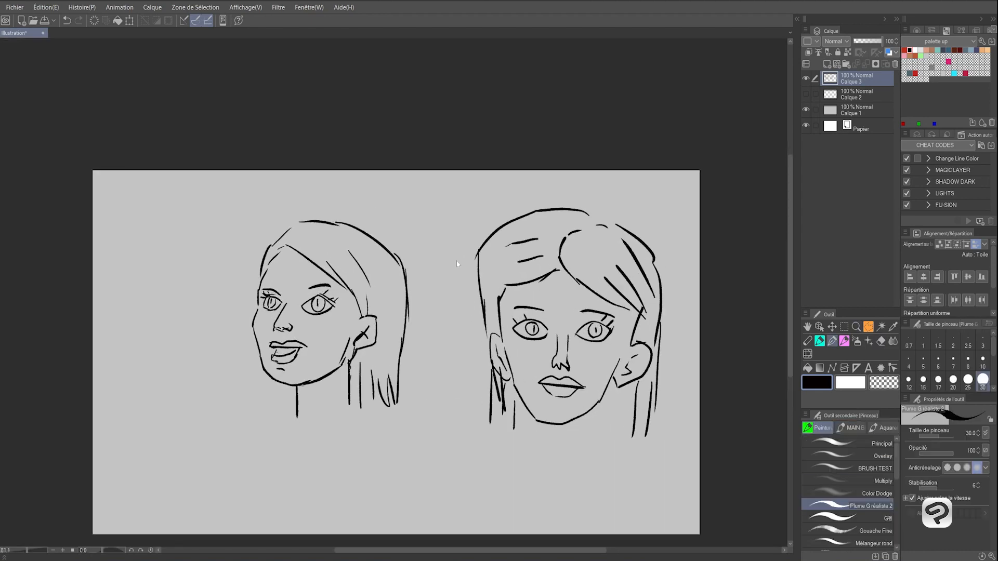
# - Flip the whole canvas horizontally to check the two heads in mirror view
pyautogui.press('h')
pyautogui.click(47, 6)
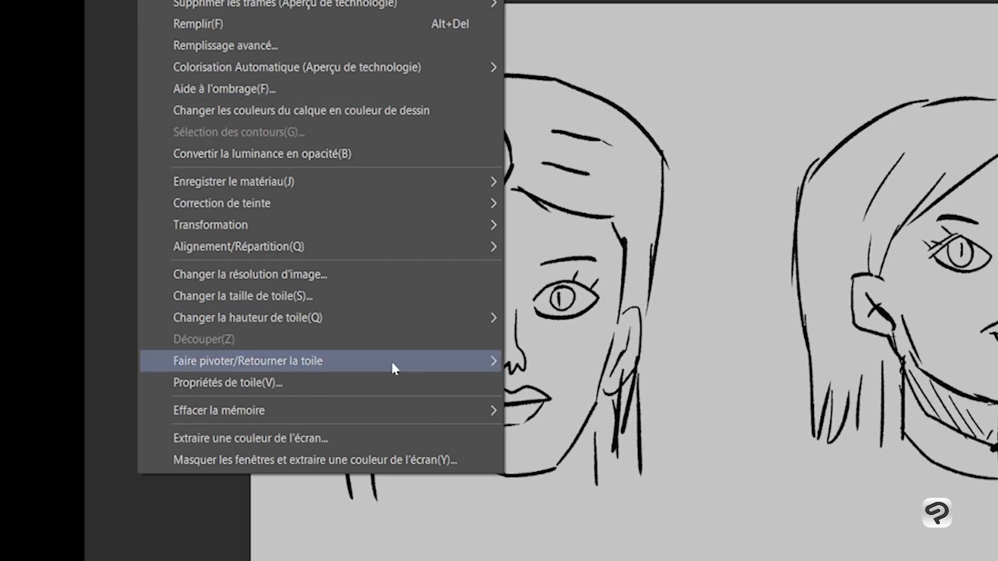
pyautogui.moveTo(387, 359)
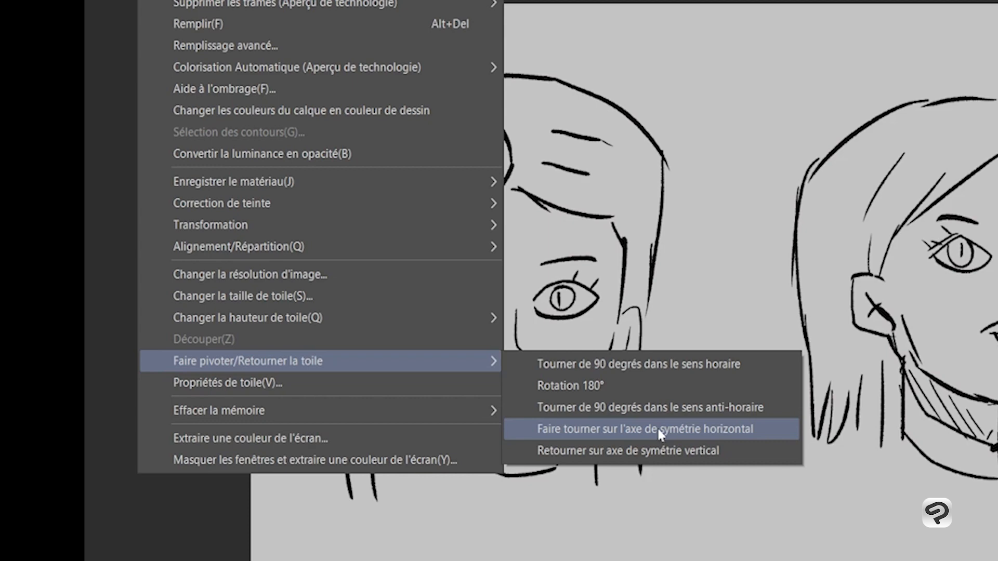
pyautogui.click(657, 429)
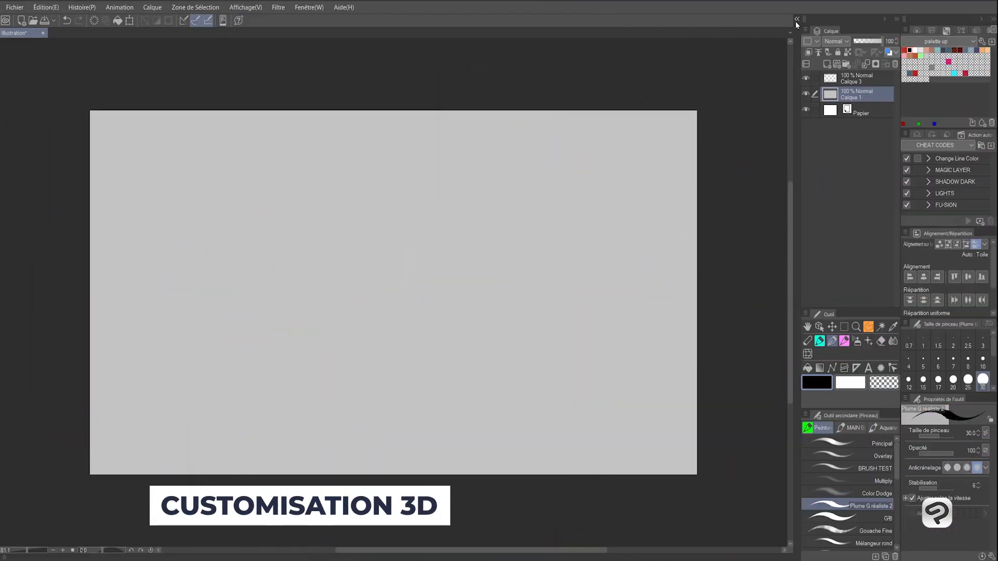
# - Add the Sharp cartoon 3D head from the Head materials to the canvas
pyautogui.click(797, 19)
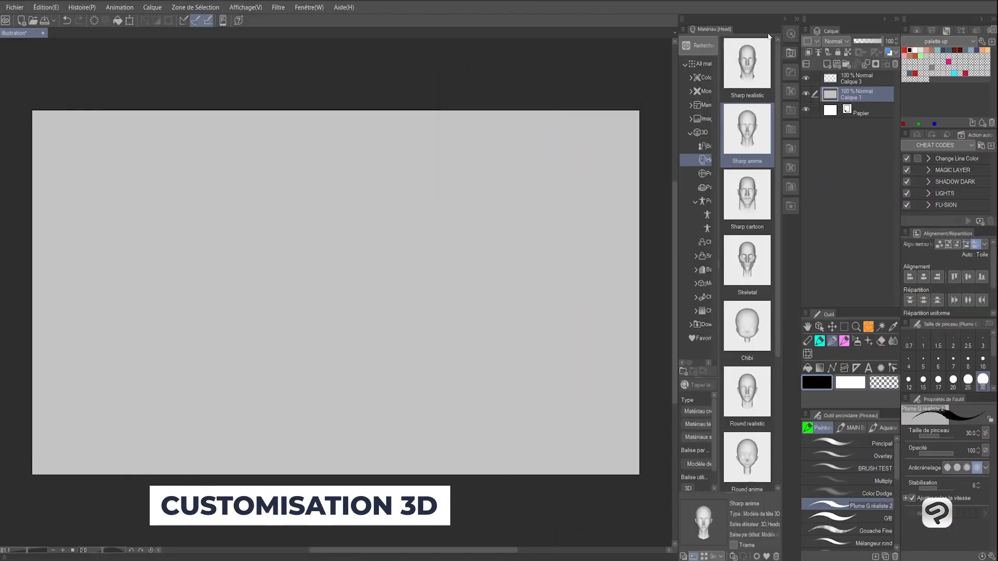
pyautogui.moveTo(676, 136); pyautogui.dragTo(565, 134)
pyautogui.moveTo(605, 106); pyautogui.dragTo(651, 99)
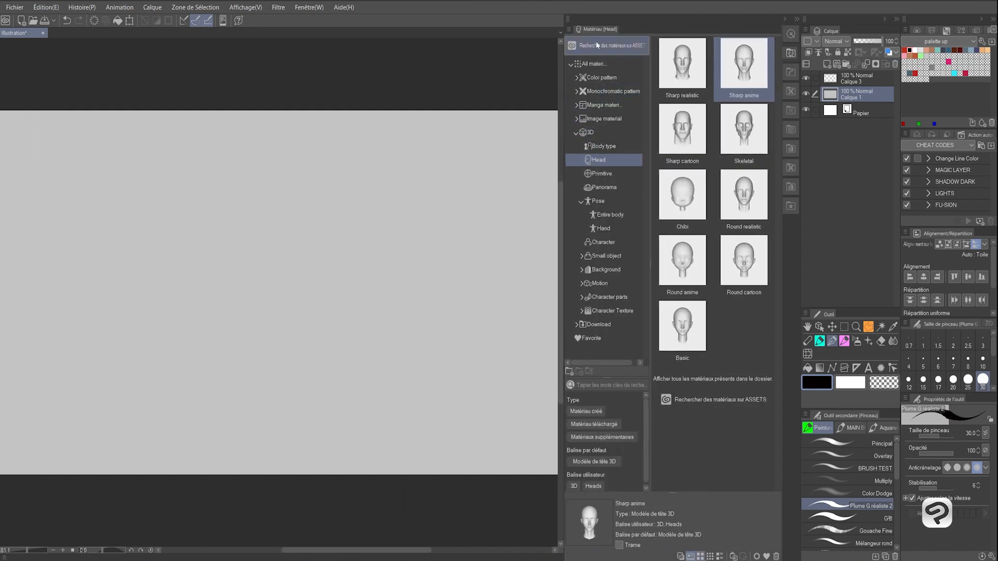
pyautogui.click(797, 20)
pyautogui.click(296, 8)
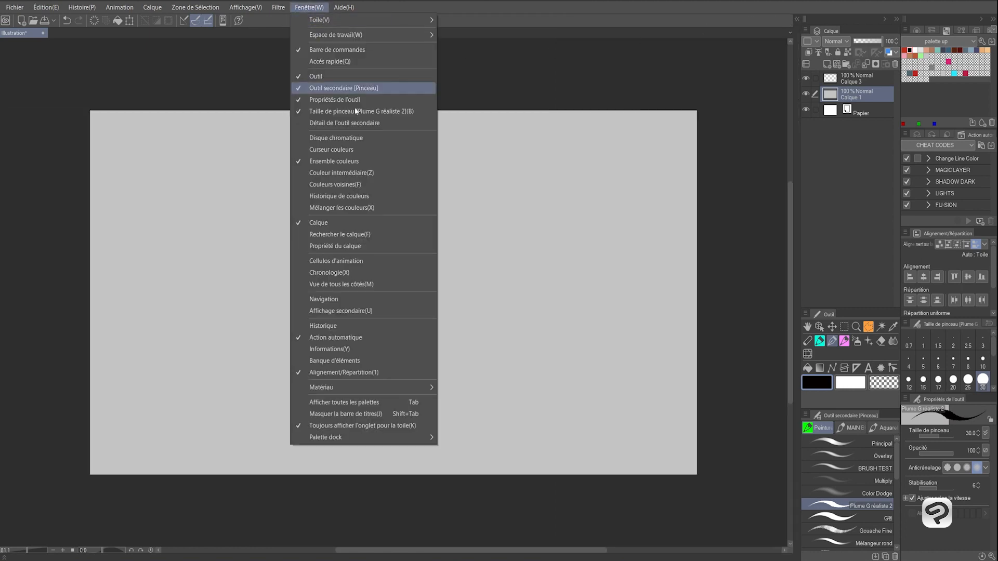
pyautogui.moveTo(378, 387)
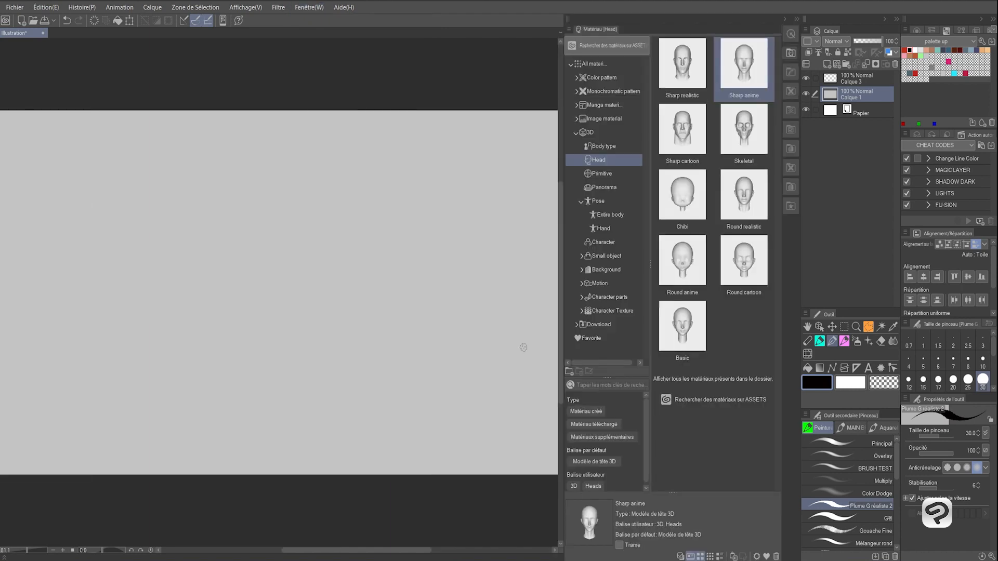
pyautogui.click(686, 127)
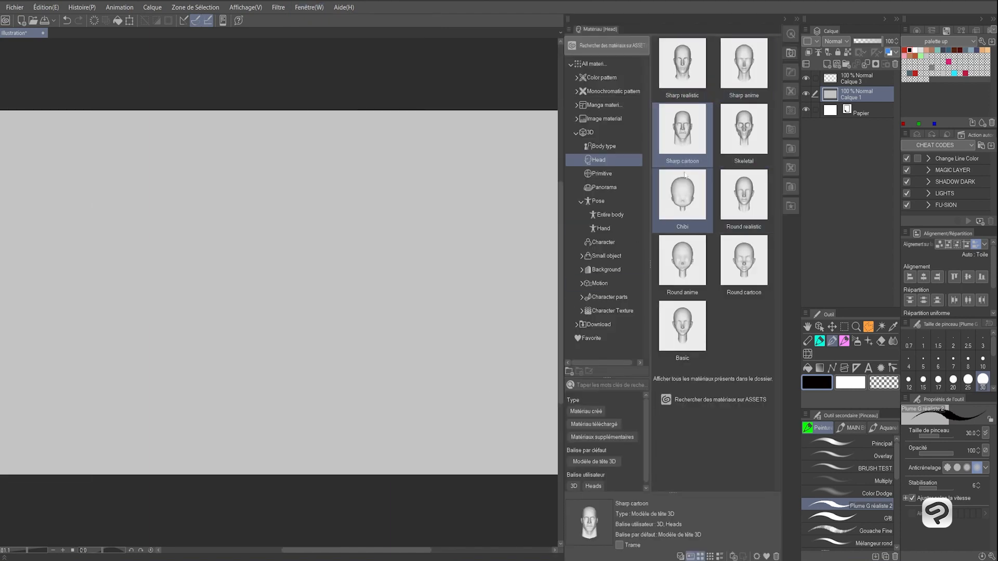
pyautogui.moveTo(685, 127); pyautogui.dragTo(392, 293)
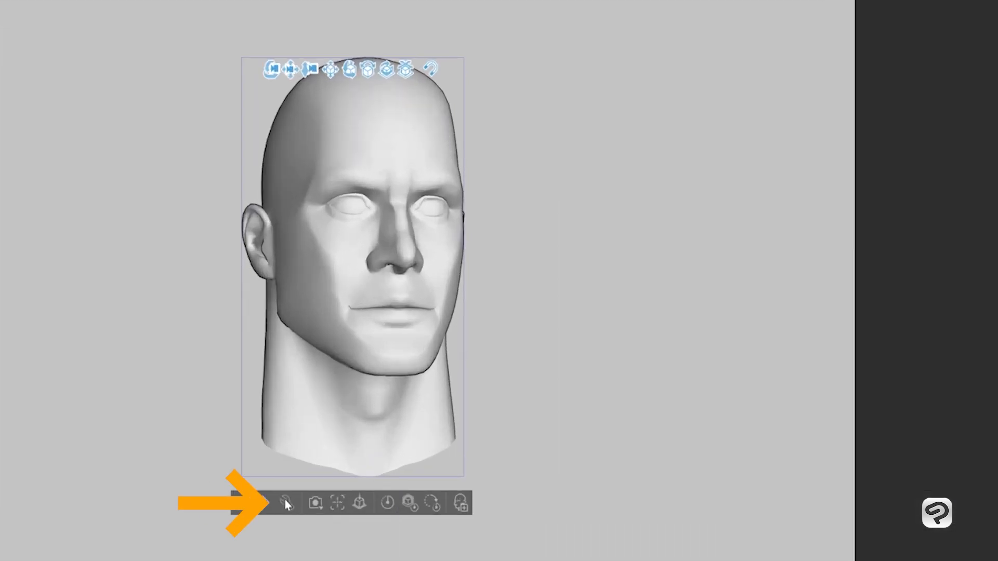
# - Adjust the 3D head's eyes to height -2, rotation 11 and size (L) 2, and tilt each eye separately
pyautogui.click(344, 437)
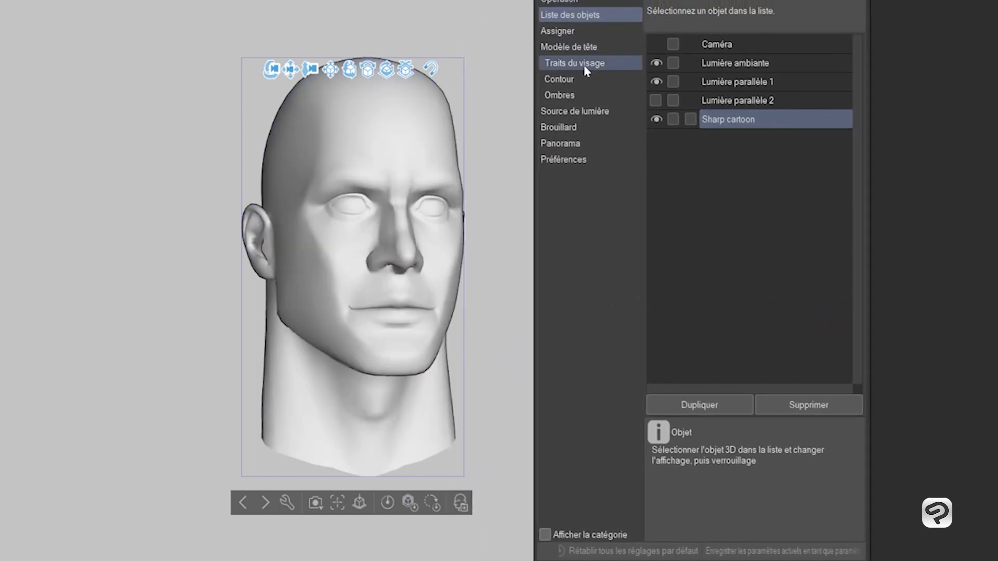
pyautogui.click(585, 64)
pyautogui.moveTo(805, 65)
pyautogui.mouseDown()
pyautogui.moveTo(837, 65)
pyautogui.moveTo(769, 65)
pyautogui.moveTo(803, 66)
pyautogui.mouseUp()
pyautogui.moveTo(805, 89); pyautogui.dragTo(805, 111)
pyautogui.click(692, 206)
pyautogui.moveTo(772, 159)
pyautogui.mouseDown()
pyautogui.moveTo(847, 155)
pyautogui.moveTo(754, 161)
pyautogui.mouseUp()
pyautogui.click(746, 206)
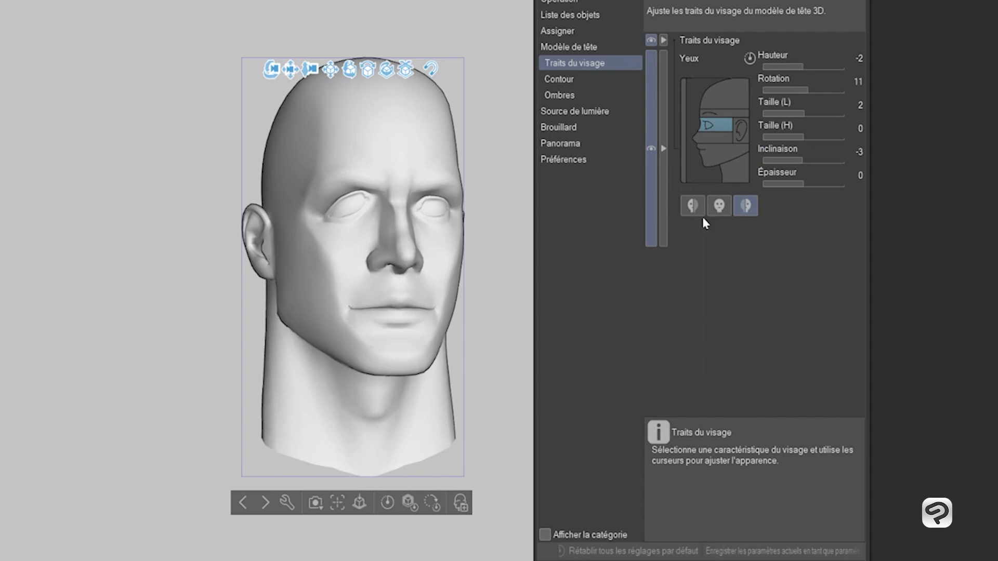
pyautogui.click(696, 209)
pyautogui.click(800, 159)
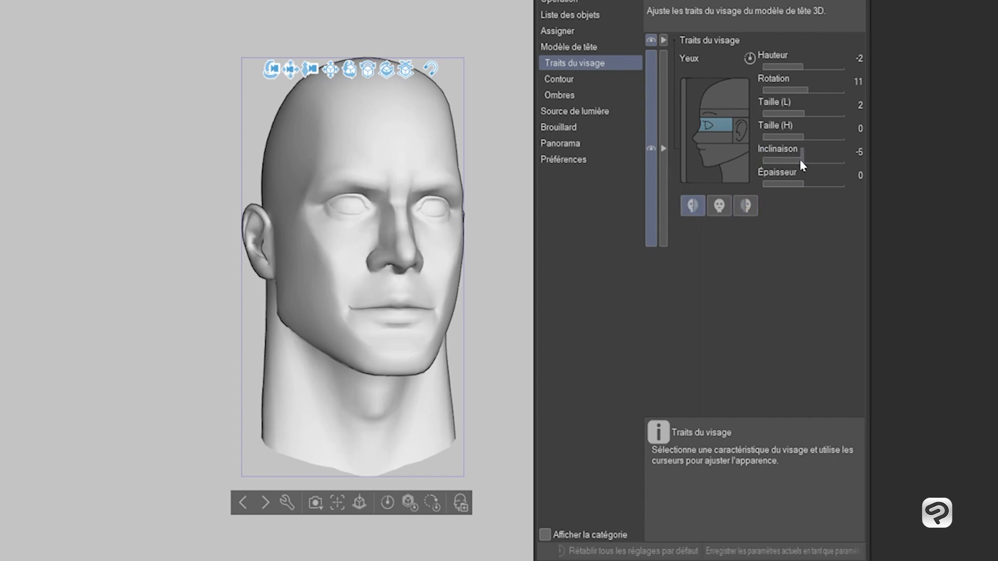
# - Set the 3D head's nose height to -34 in the facial features
pyautogui.click(728, 104)
pyautogui.click(711, 139)
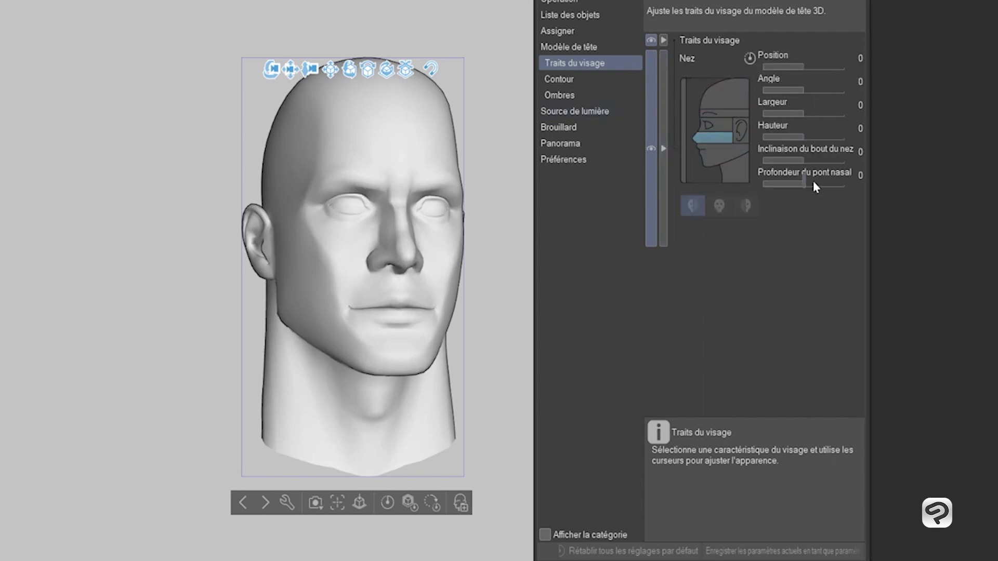
pyautogui.click(790, 138)
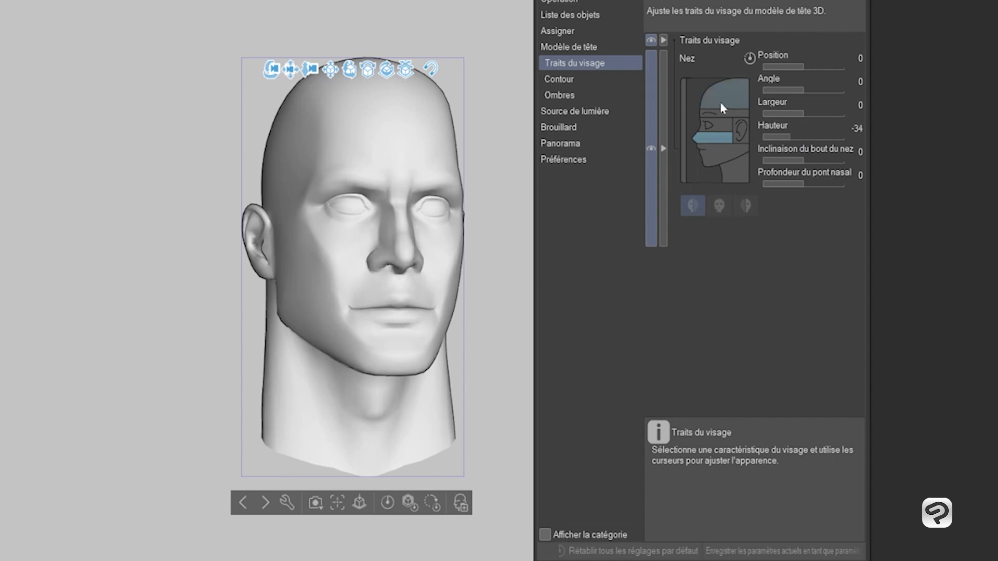
# - Adjust the thickness, width and position of the 3D head's mouth
pyautogui.click(720, 101)
pyautogui.click(715, 127)
pyautogui.click(728, 92)
pyautogui.click(721, 138)
pyautogui.click(726, 156)
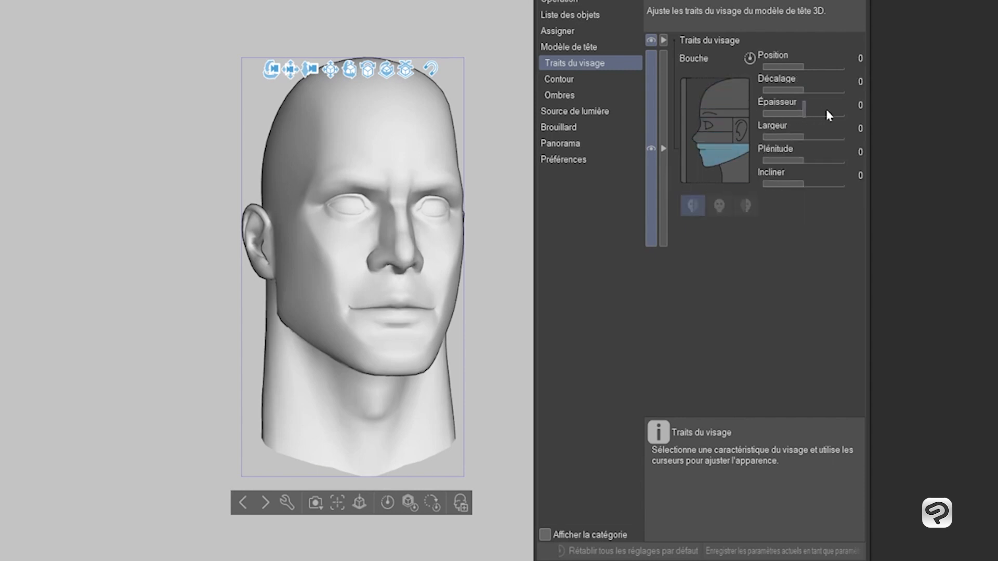
pyautogui.click(829, 112)
pyautogui.click(828, 135)
pyautogui.moveTo(805, 65); pyautogui.dragTo(873, 57)
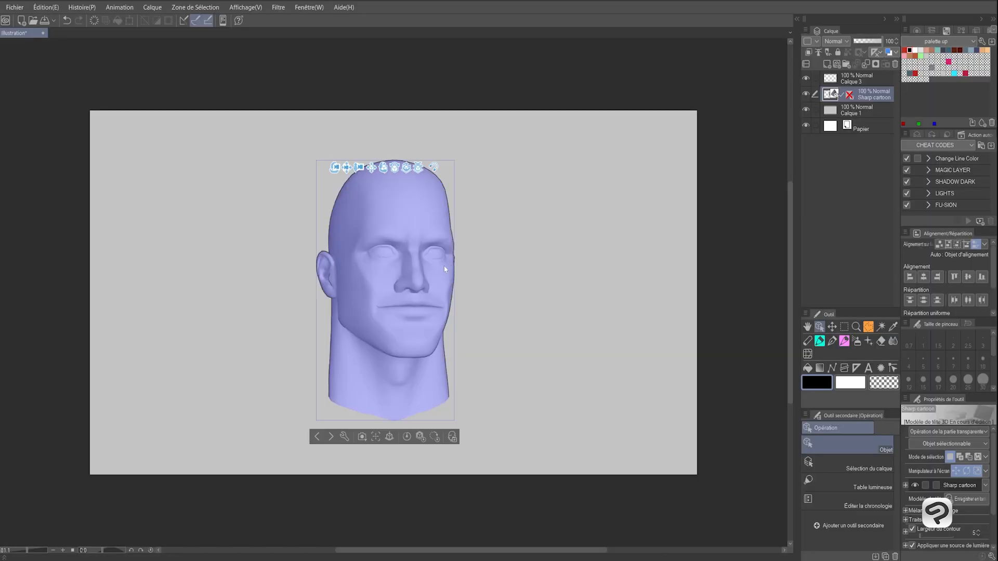
# - Sketch the head outline and facial features beside the 3D head on Calque 3 in black with the Elliptic - Drawing brush
pyautogui.click(856, 80)
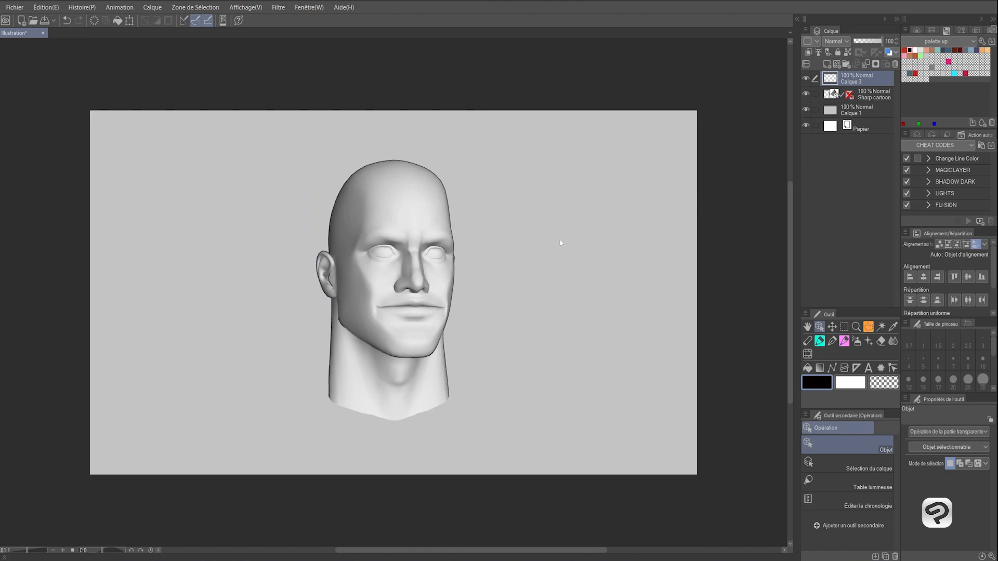
pyautogui.press('c')
pyautogui.press('b')
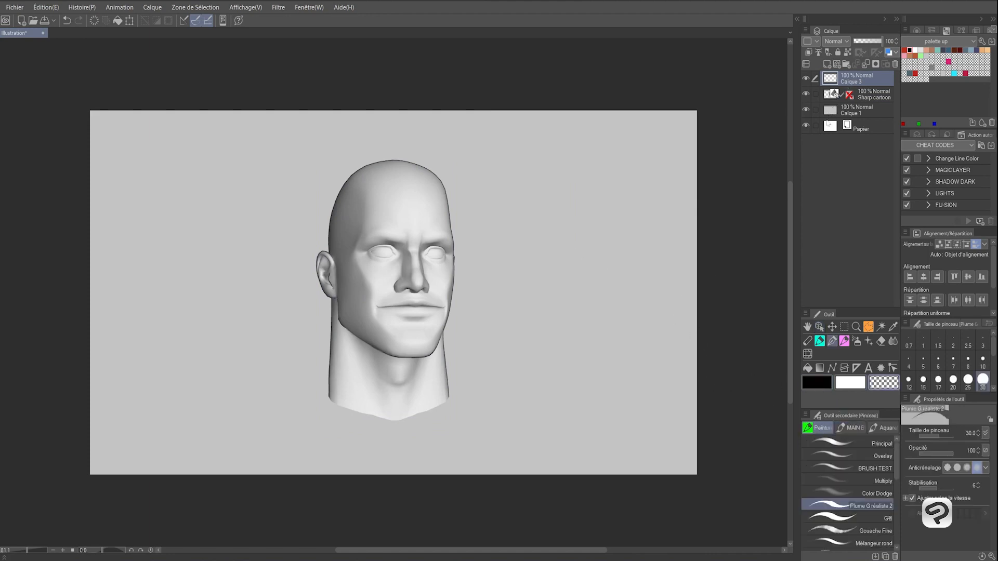
pyautogui.click(853, 428)
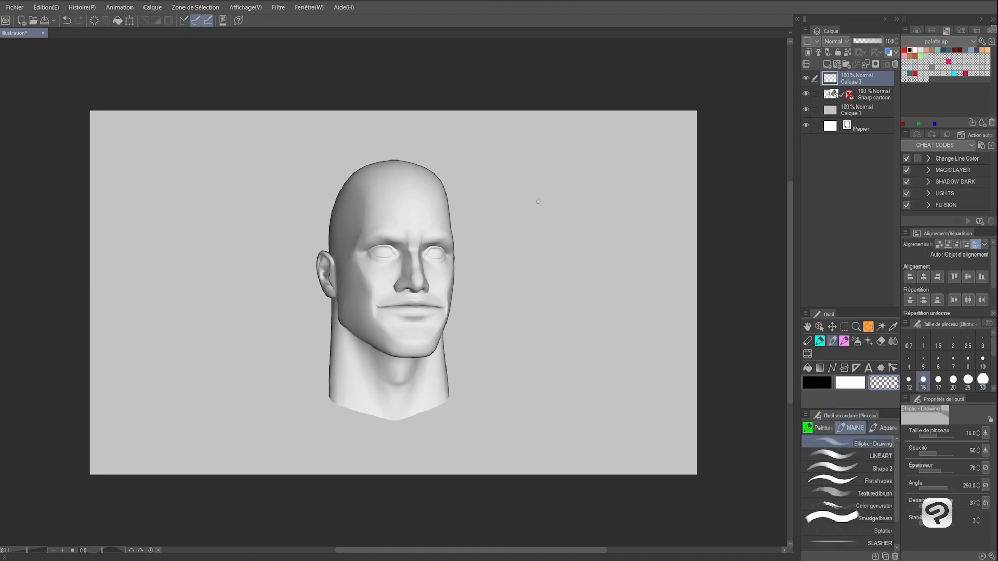
pyautogui.click(910, 49)
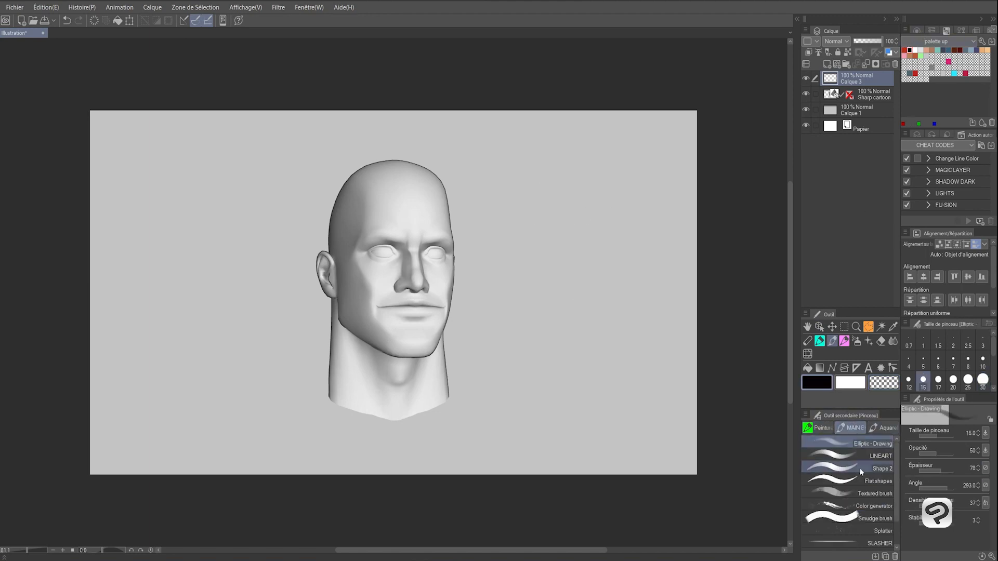
pyautogui.moveTo(615, 178); pyautogui.dragTo(569, 264)
pyautogui.moveTo(565, 201); pyautogui.dragTo(564, 310)
pyautogui.moveTo(564, 310); pyautogui.dragTo(607, 331)
pyautogui.moveTo(597, 335); pyautogui.dragTo(647, 335)
pyautogui.moveTo(644, 189); pyautogui.dragTo(662, 239)
pyautogui.moveTo(662, 239); pyautogui.dragTo(647, 335)
pyautogui.moveTo(593, 244); pyautogui.dragTo(652, 247)
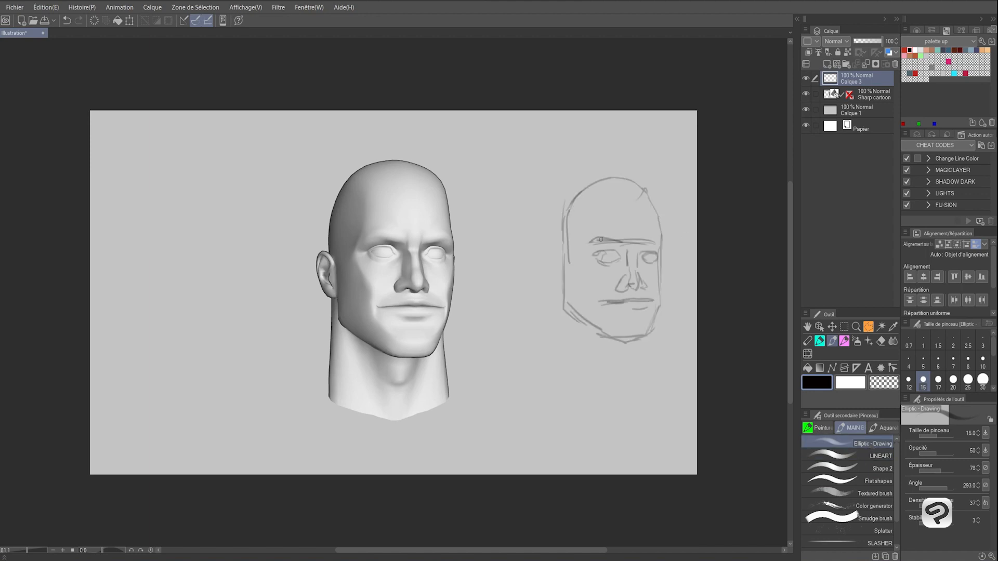
# - Add the ear, neck lines, cheek planes and beard marks to the sketched head and reinforce its jaw
pyautogui.moveTo(585, 246); pyautogui.dragTo(594, 314)
pyautogui.moveTo(594, 309)
pyautogui.mouseDown()
pyautogui.moveTo(566, 293)
pyautogui.moveTo(656, 331)
pyautogui.mouseUp()
pyautogui.moveTo(564, 289); pyautogui.dragTo(574, 366)
pyautogui.moveTo(567, 316); pyautogui.dragTo(572, 359)
pyautogui.moveTo(645, 318); pyautogui.dragTo(665, 382)
pyautogui.moveTo(661, 256); pyautogui.dragTo(657, 327)
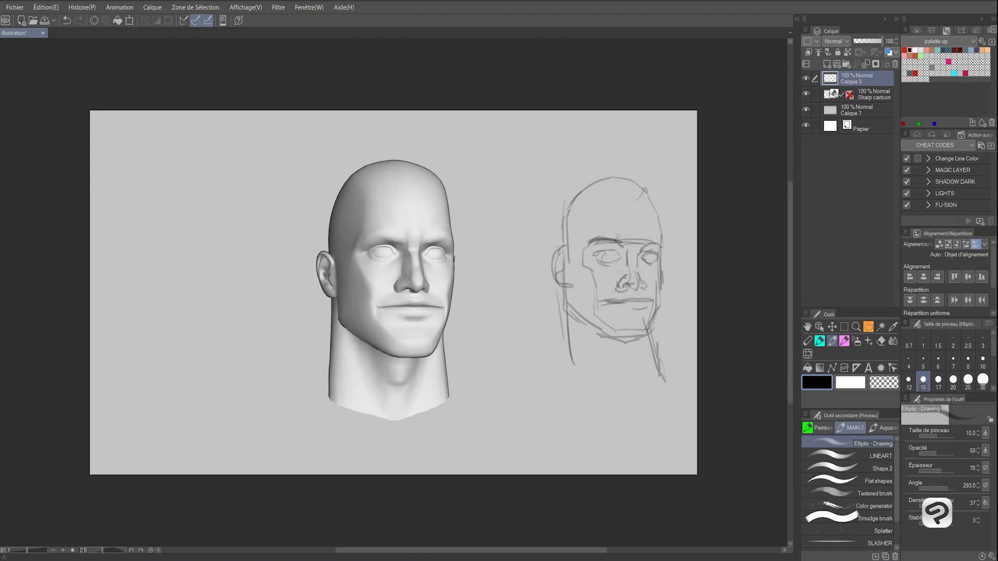
pyautogui.moveTo(572, 260); pyautogui.dragTo(598, 307)
pyautogui.moveTo(597, 336); pyautogui.dragTo(645, 338)
pyautogui.moveTo(655, 279); pyautogui.dragTo(652, 302)
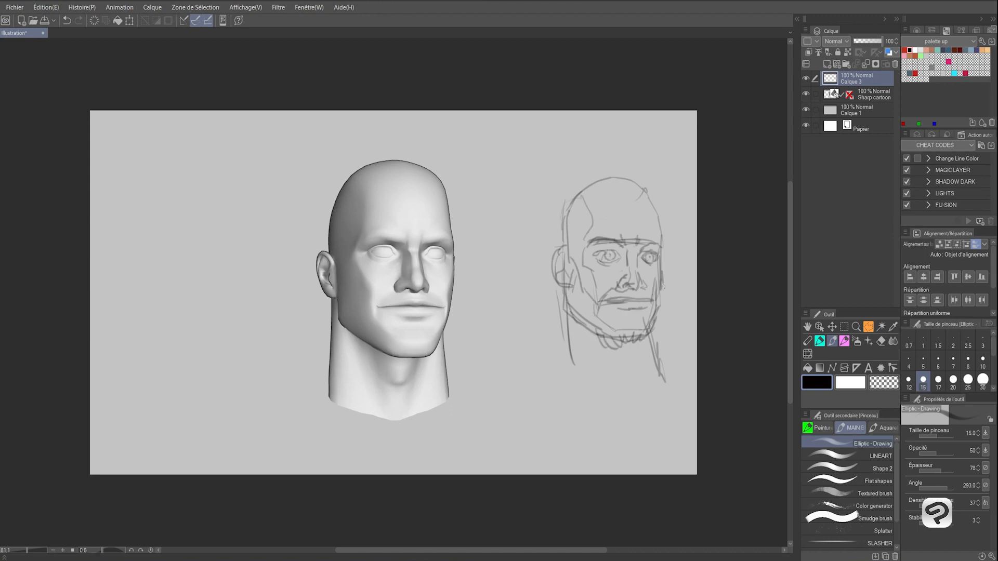
# - Create a new layer above the sketch and ink the ear and sideburn with the LINEART brush
pyautogui.click(827, 64)
pyautogui.click(858, 455)
pyautogui.moveTo(570, 257); pyautogui.dragTo(566, 287)
pyautogui.moveTo(550, 260); pyautogui.dragTo(556, 277)
pyautogui.moveTo(570, 269); pyautogui.dragTo(591, 304)
# - Ink the eyes, pupils and eyebrow of the sketched head
pyautogui.moveTo(605, 254); pyautogui.dragTo(609, 260)
pyautogui.moveTo(589, 250); pyautogui.dragTo(619, 256)
pyautogui.moveTo(592, 244); pyautogui.dragTo(618, 242)
pyautogui.moveTo(642, 248); pyautogui.dragTo(640, 258)
# - Lower the opacity of the rough sketch layer Calque 3 to 38%
pyautogui.click(857, 94)
pyautogui.moveTo(879, 41); pyautogui.dragTo(865, 41)
pyautogui.click(858, 78)
# - Ink the nose and the bearded jawline of the sketched head
pyautogui.moveTo(647, 284); pyautogui.dragTo(642, 292)
pyautogui.moveTo(618, 289); pyautogui.dragTo(628, 294)
pyautogui.moveTo(562, 283); pyautogui.dragTo(650, 323)
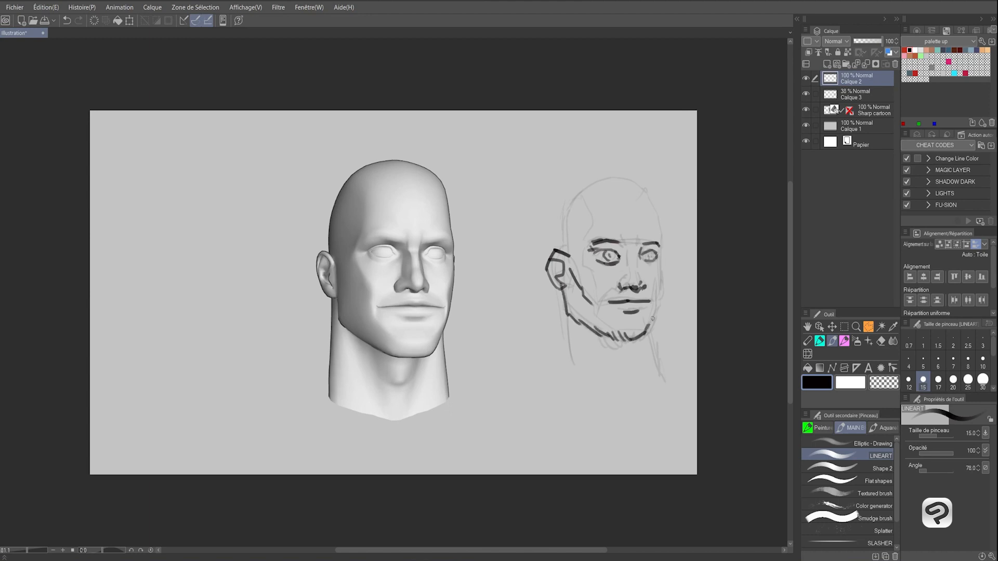
# - Ink the skull outline, nose bridge, far side of the face and neck of the sketched head
pyautogui.moveTo(564, 213); pyautogui.dragTo(648, 186)
pyautogui.moveTo(649, 188); pyautogui.dragTo(660, 244)
pyautogui.moveTo(635, 259); pyautogui.dragTo(643, 284)
pyautogui.moveTo(661, 255); pyautogui.dragTo(661, 287)
pyautogui.moveTo(565, 307); pyautogui.dragTo(572, 359)
pyautogui.moveTo(661, 281); pyautogui.dragTo(658, 319)
pyautogui.moveTo(660, 329); pyautogui.dragTo(656, 371)
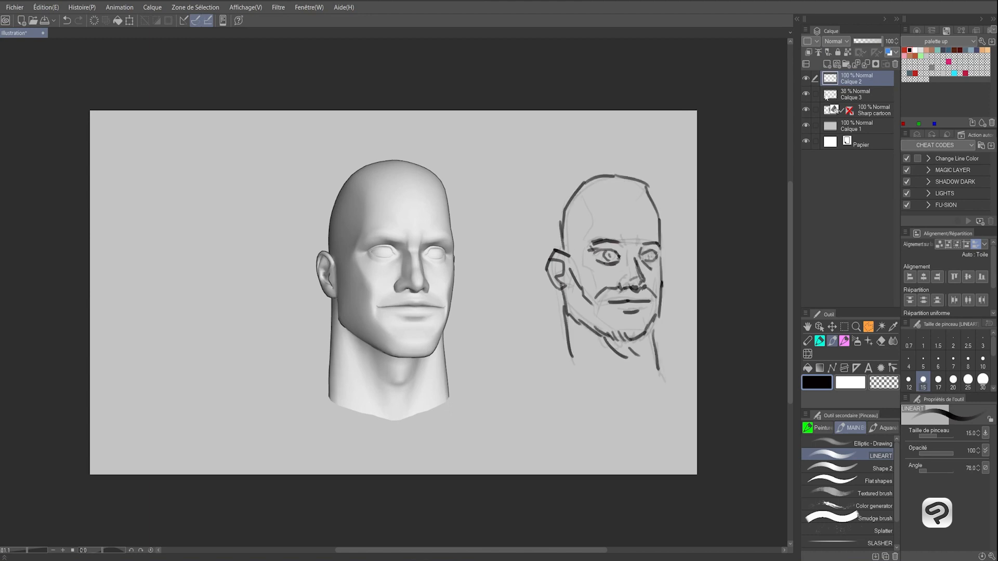
# - Lower the opacity of the Sharp cartoon 3D head layer to 19%
pyautogui.click(867, 111)
pyautogui.moveTo(878, 41); pyautogui.dragTo(859, 41)
pyautogui.click(858, 79)
# - Trace the 3D head's face, skull and neck on a new layer and hide the 3D head and rough sketch layers
pyautogui.click(827, 64)
pyautogui.moveTo(421, 246); pyautogui.dragTo(419, 255)
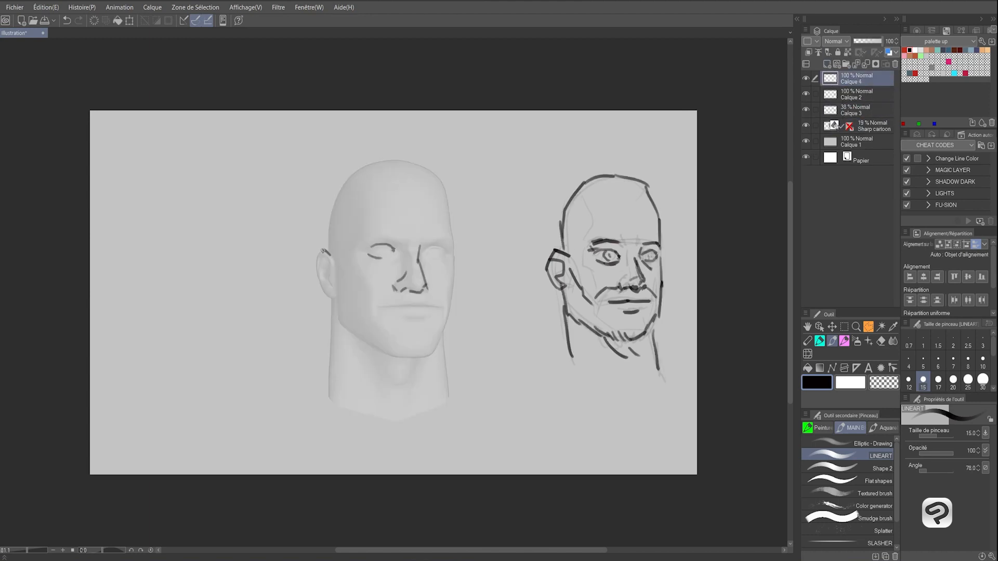
pyautogui.moveTo(332, 292); pyautogui.dragTo(331, 403)
pyautogui.moveTo(384, 371); pyautogui.dragTo(410, 369)
pyautogui.moveTo(440, 338); pyautogui.dragTo(453, 398)
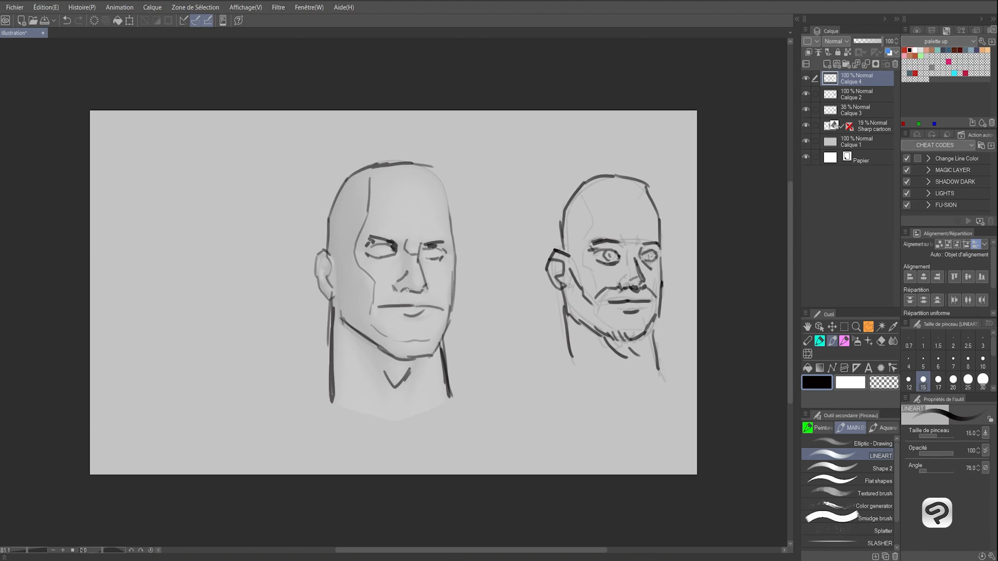
pyautogui.click(806, 125)
pyautogui.click(806, 110)
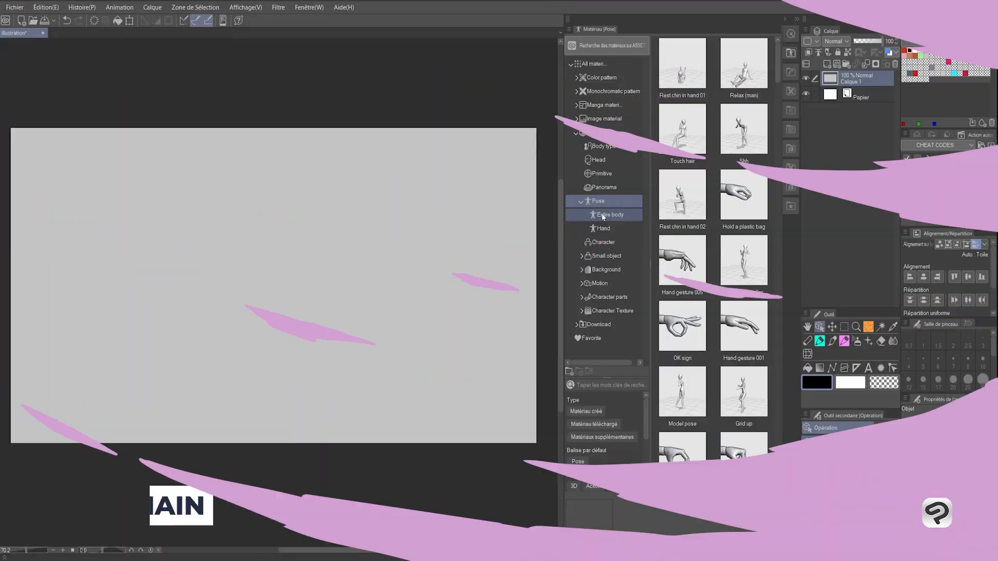
# - Add the Straight left pose mannequin from the Entire body materials to the canvas
pyautogui.click(604, 217)
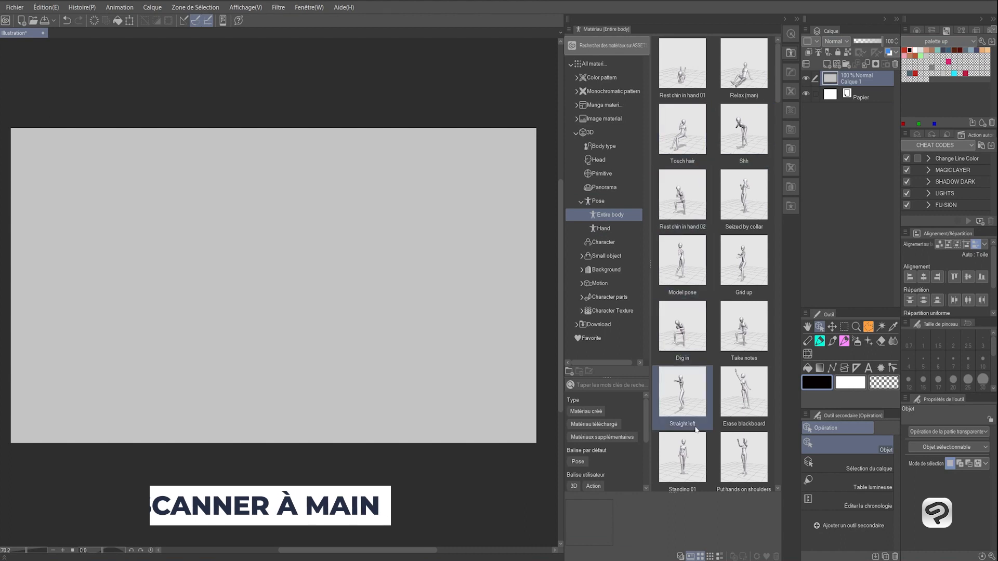
pyautogui.moveTo(682, 395); pyautogui.dragTo(327, 279)
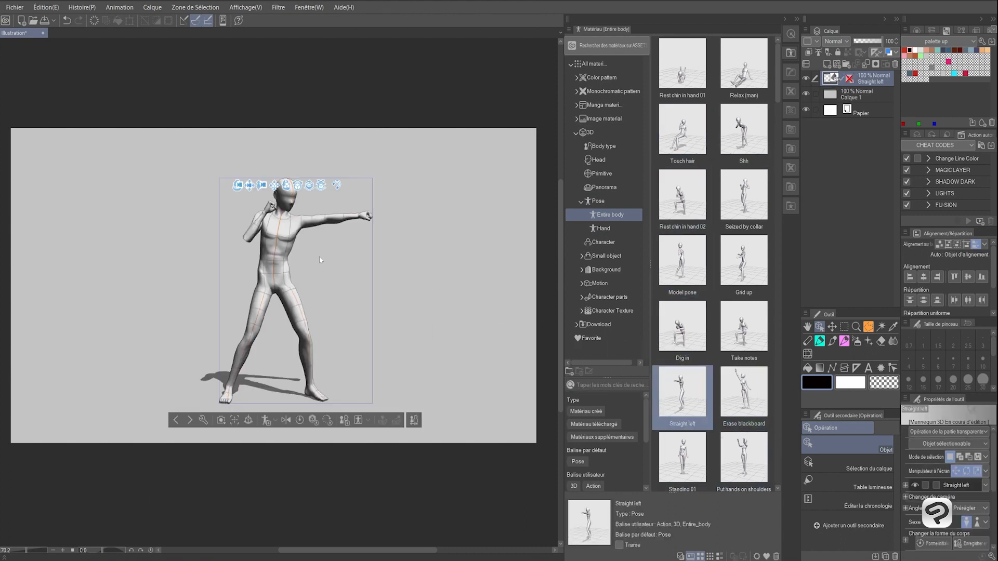
pyautogui.click(797, 19)
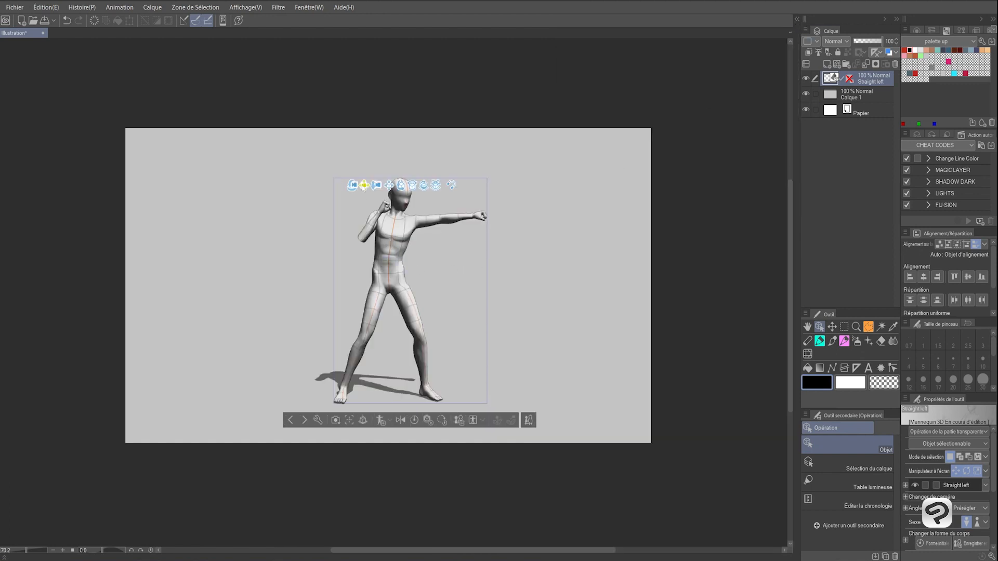
# - Rotate the camera around the mannequin so that its outstretched fist turns toward the viewer
pyautogui.moveTo(352, 185); pyautogui.dragTo(289, 189)
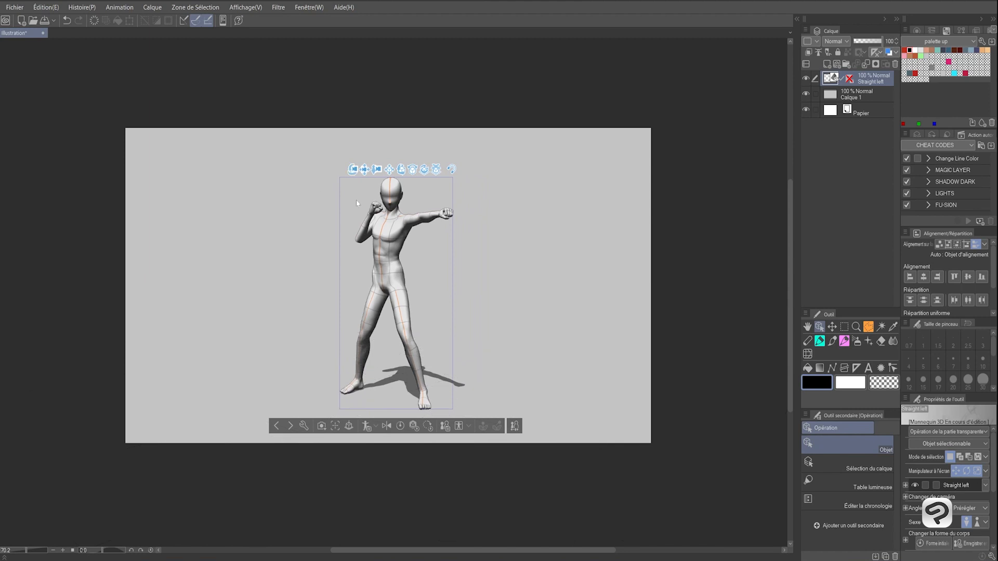
pyautogui.moveTo(354, 169); pyautogui.dragTo(356, 170)
pyautogui.moveTo(450, 212); pyautogui.dragTo(474, 220)
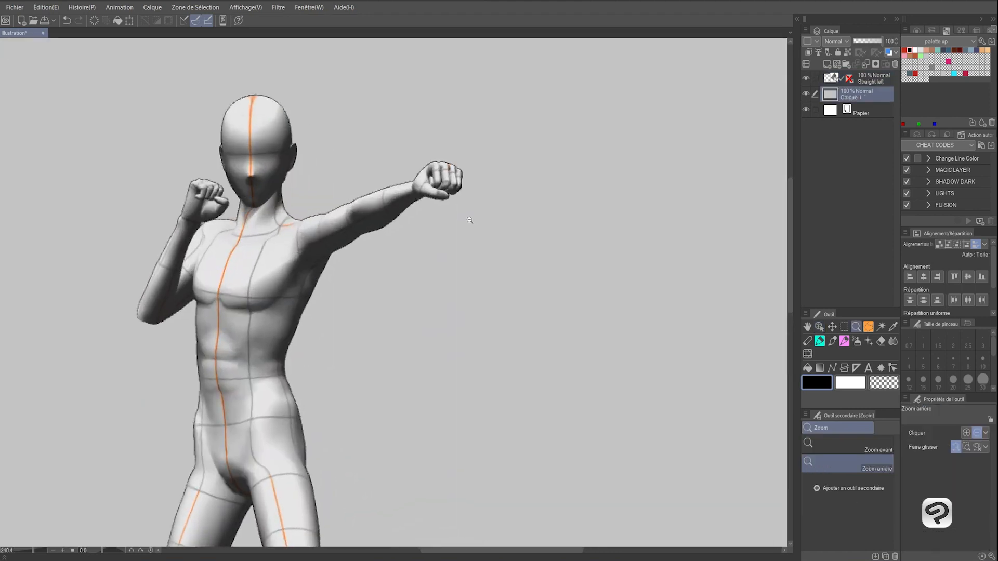
pyautogui.press('o')
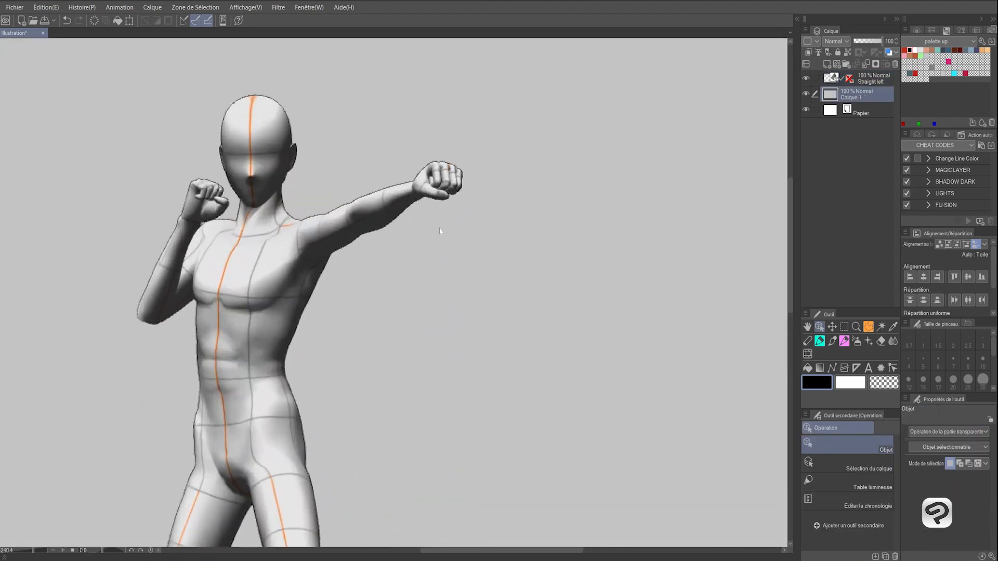
pyautogui.scroll(-6, 441, 232)
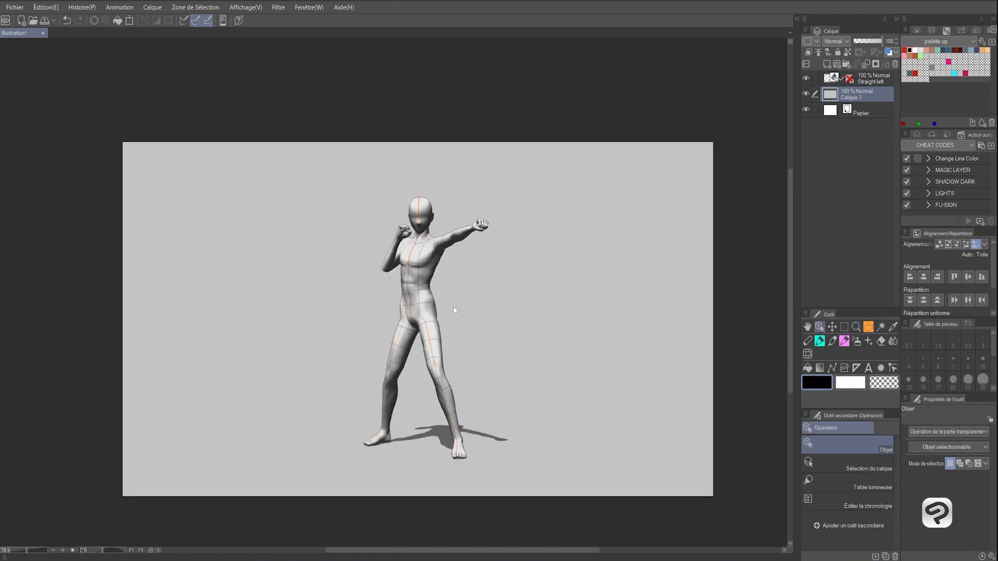
# - Use the camera hand scanner to give the Straight left mannequin's outstretched left hand an open, spread-finger pose
pyautogui.click(468, 438)
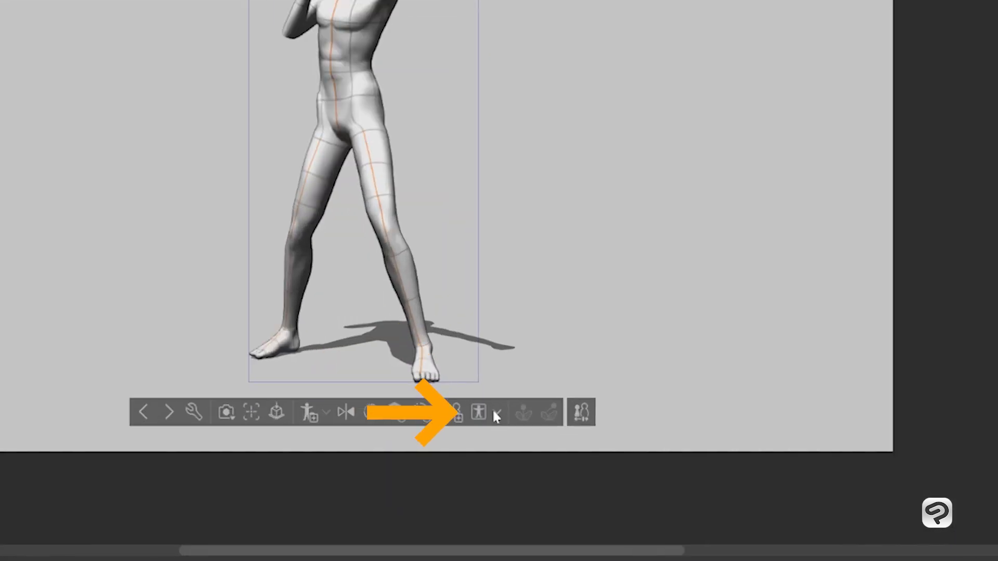
pyautogui.click(495, 411)
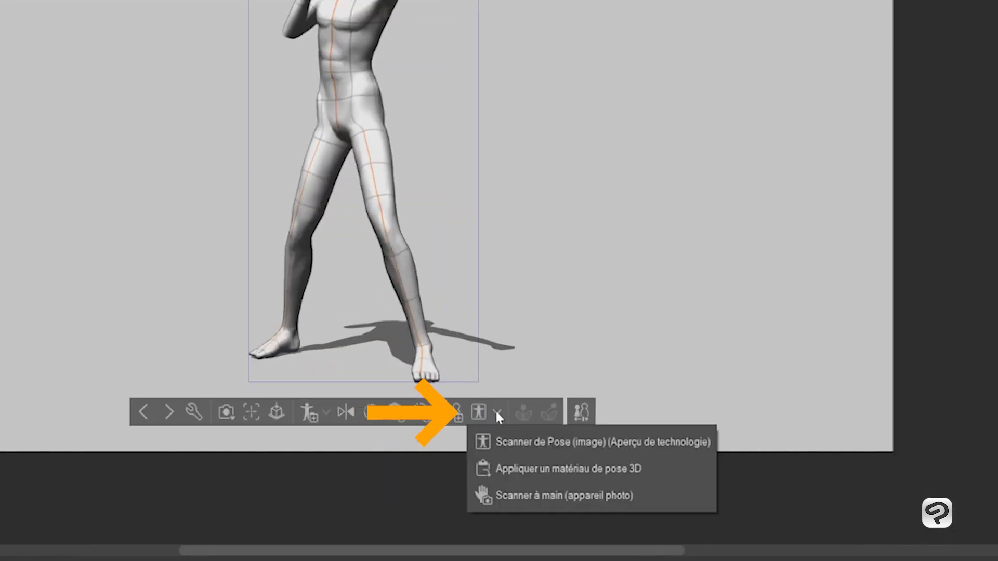
pyautogui.click(535, 495)
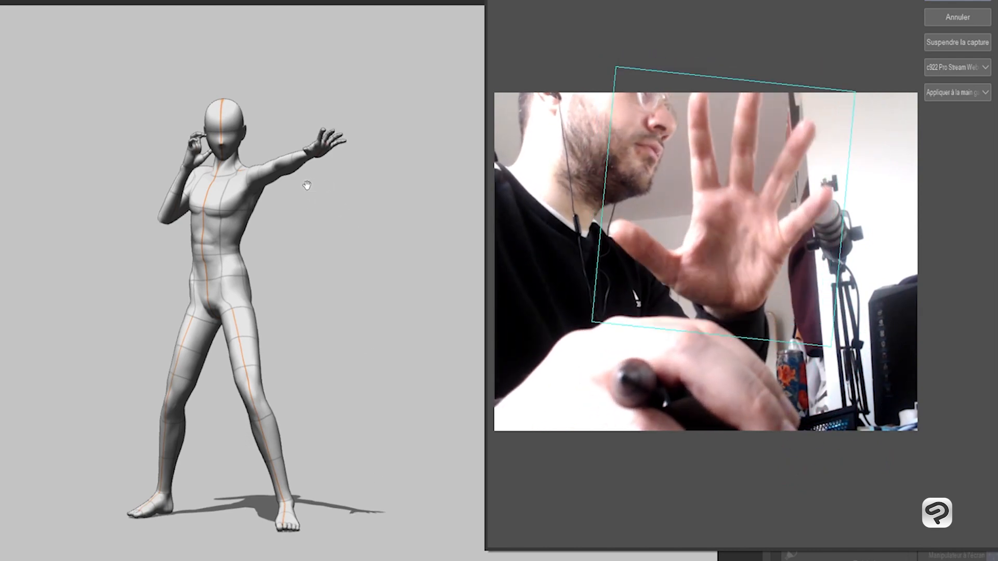
pyautogui.scroll(5, 312, 172)
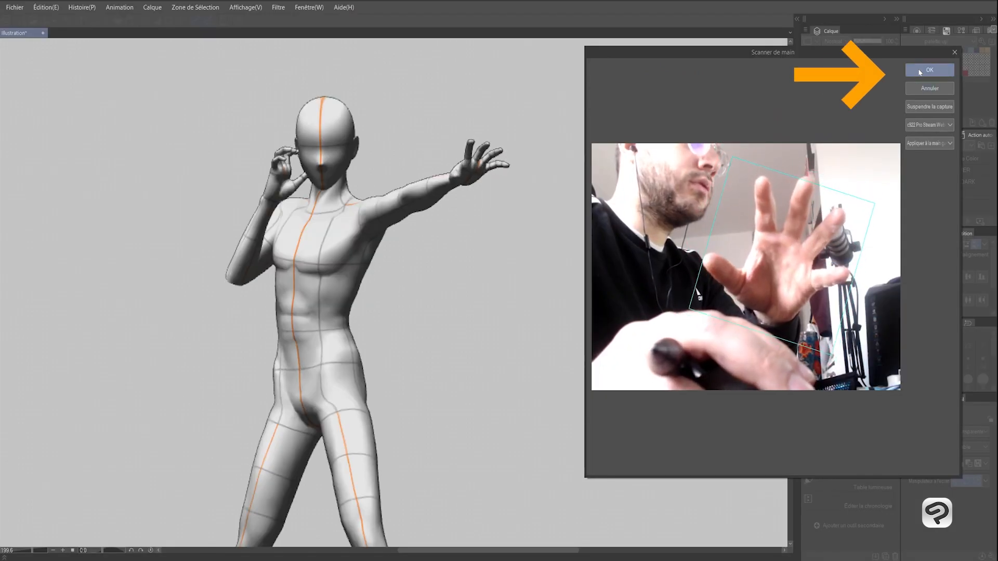
pyautogui.click(928, 70)
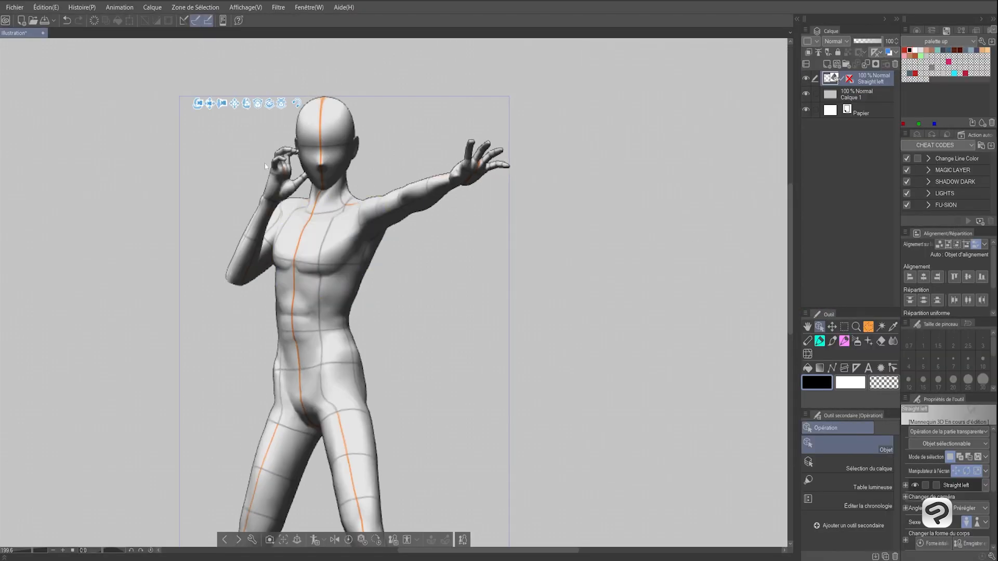
# - Scan a hand pose with the camera for the mannequin's right hand and adjust that arm's wrist position
pyautogui.click(417, 542)
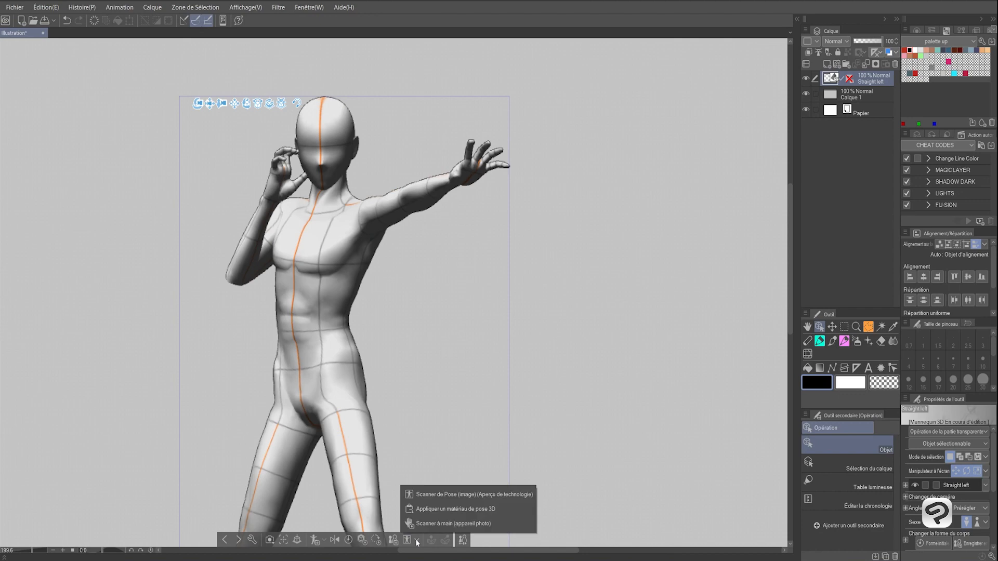
pyautogui.click(431, 525)
pyautogui.click(937, 148)
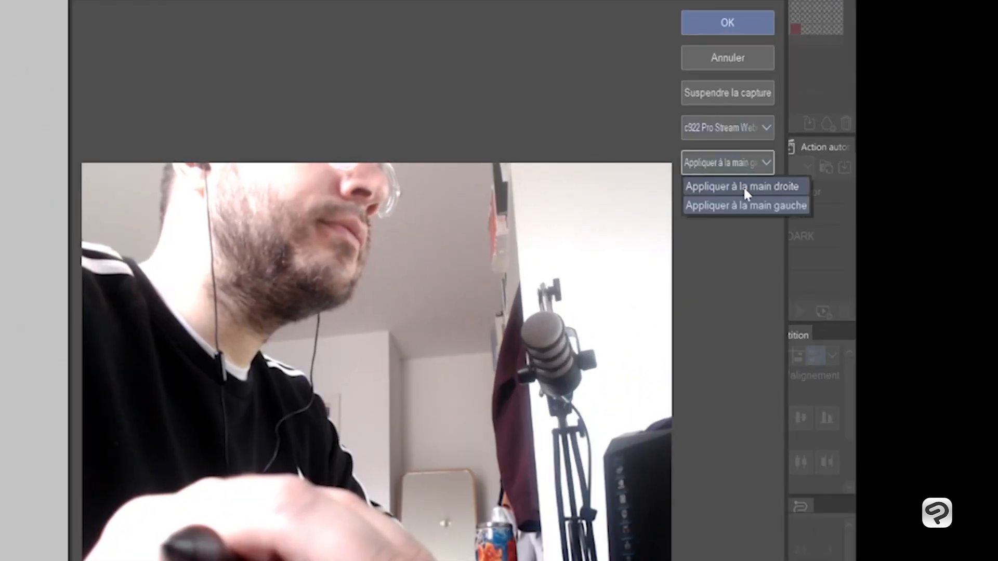
pyautogui.click(937, 156)
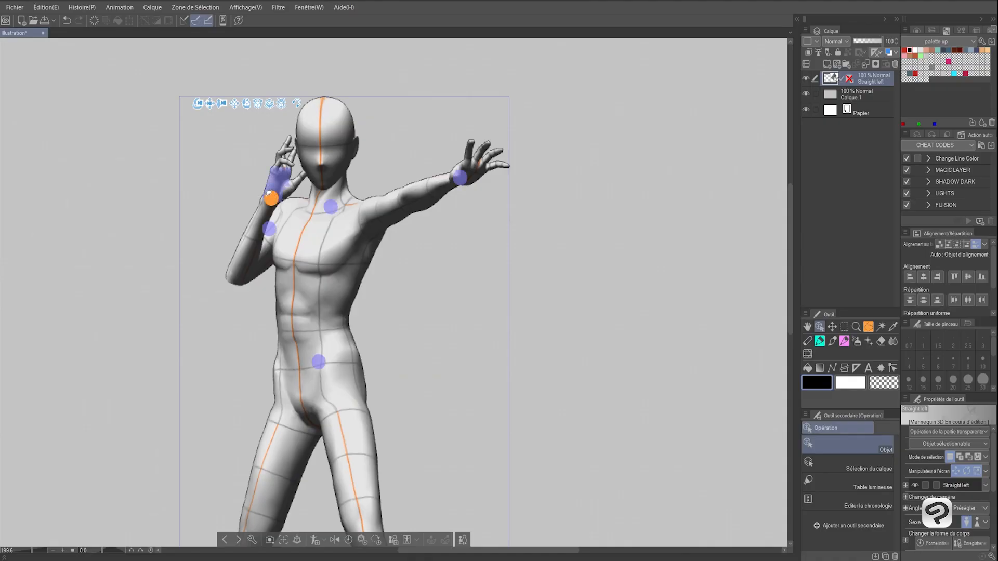
pyautogui.moveTo(269, 194); pyautogui.dragTo(240, 185)
pyautogui.click(465, 174)
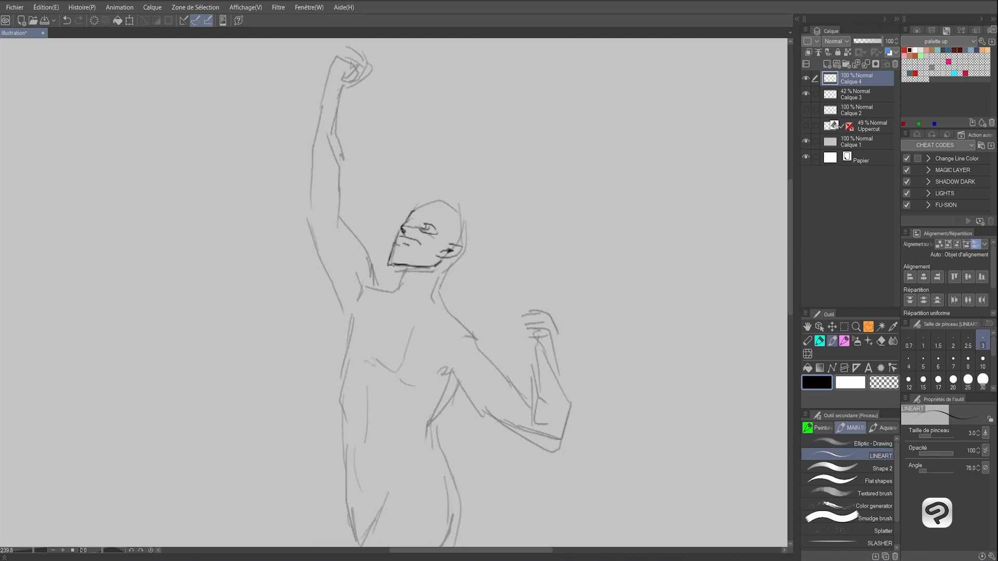
# - Ink the head outline and spiky hair over the uppercut sketch on Calque 4 with the LINEART brush
pyautogui.moveTo(390, 260); pyautogui.dragTo(403, 266)
pyautogui.moveTo(444, 263); pyautogui.dragTo(434, 268)
pyautogui.moveTo(412, 212); pyautogui.dragTo(441, 203)
pyautogui.moveTo(420, 206); pyautogui.dragTo(436, 198)
pyautogui.moveTo(436, 197); pyautogui.dragTo(451, 198)
pyautogui.moveTo(452, 198); pyautogui.dragTo(467, 215)
pyautogui.moveTo(467, 214); pyautogui.dragTo(457, 262)
pyautogui.moveTo(474, 232); pyautogui.dragTo(476, 240)
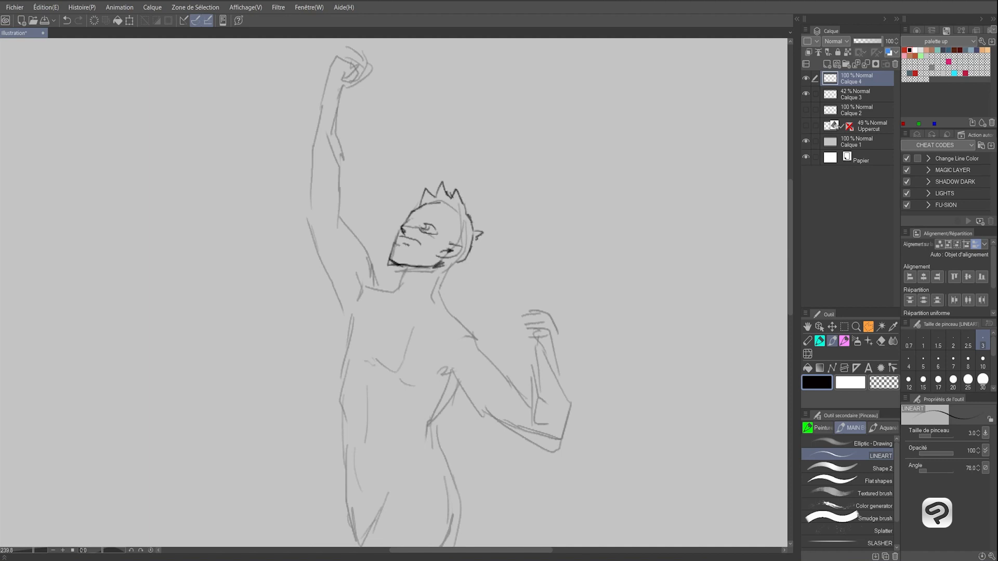
# - Ink the neck, T-shirt, shorts and both arms with their fists over the faded body sketch
pyautogui.moveTo(403, 268); pyautogui.dragTo(401, 294)
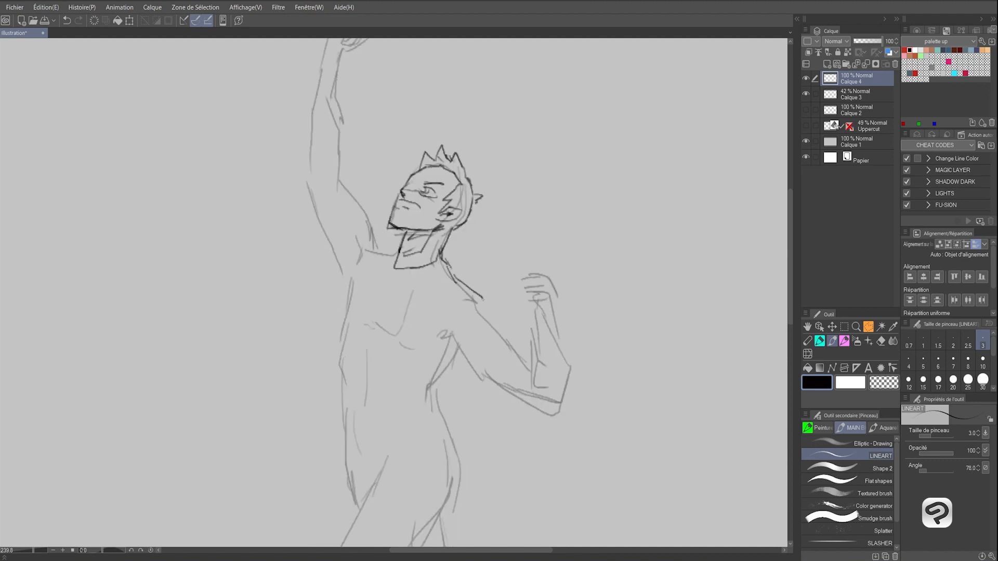
pyautogui.moveTo(520, 298); pyautogui.dragTo(507, 372)
pyautogui.moveTo(524, 244); pyautogui.dragTo(499, 303)
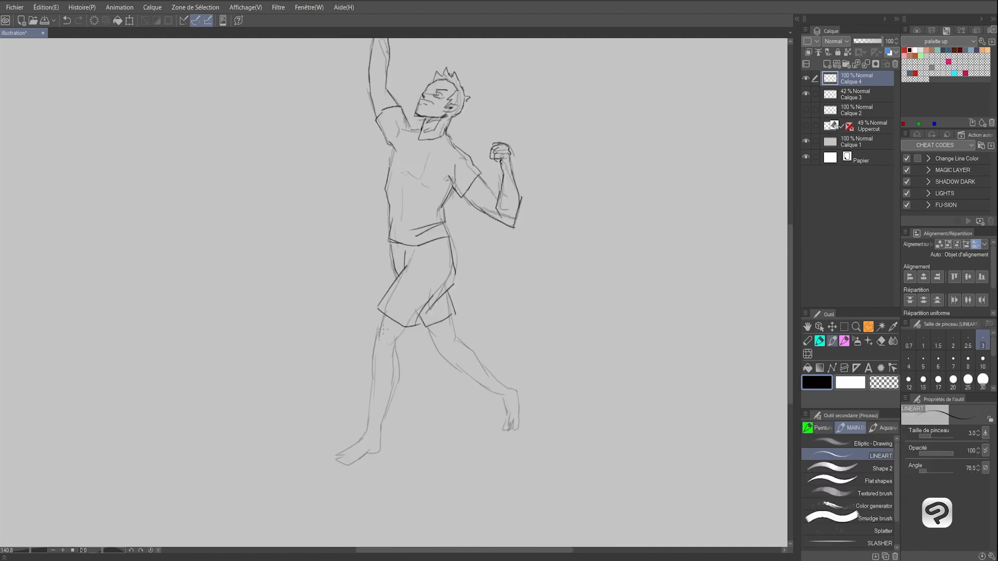
# - Ink both bare legs and feet below the shorts and hide the Calque 3 sketch layer
pyautogui.moveTo(374, 345); pyautogui.dragTo(368, 433)
pyautogui.moveTo(371, 425); pyautogui.dragTo(343, 454)
pyautogui.moveTo(426, 320); pyautogui.dragTo(441, 353)
pyautogui.moveTo(440, 353); pyautogui.dragTo(504, 399)
pyautogui.moveTo(453, 311); pyautogui.dragTo(458, 343)
pyautogui.moveTo(458, 344); pyautogui.dragTo(475, 357)
pyautogui.moveTo(474, 357); pyautogui.dragTo(504, 383)
pyautogui.moveTo(489, 372); pyautogui.dragTo(517, 392)
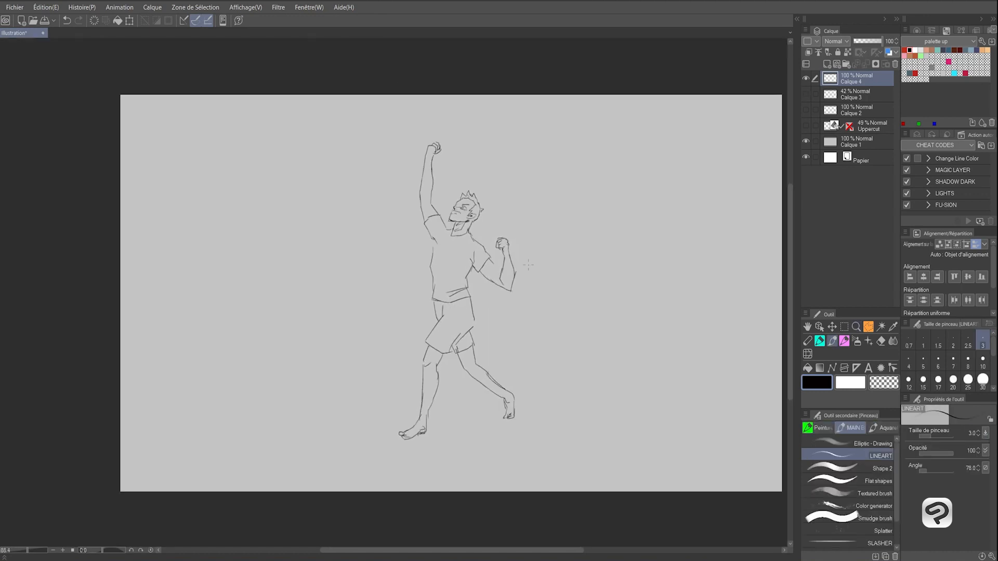
# - Scale the inked figure on Calque 4 to 93% and move it slightly down and left on the canvas
pyautogui.hotkey('ctrl', 't')
pyautogui.moveTo(518, 143); pyautogui.dragTo(510, 163)
pyautogui.moveTo(460, 280); pyautogui.dragTo(448, 273)
pyautogui.moveTo(446, 319); pyautogui.dragTo(441, 332)
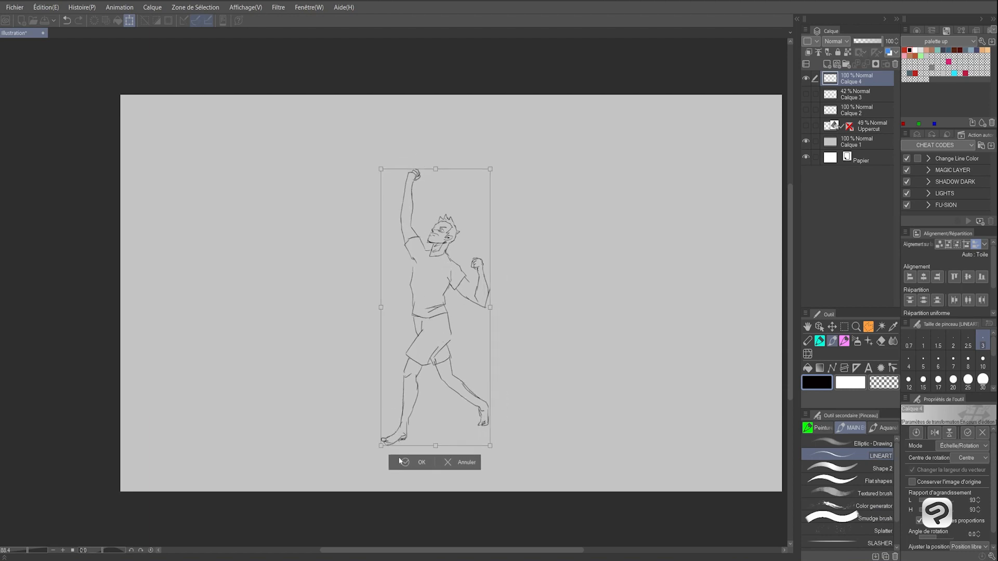
pyautogui.click(405, 461)
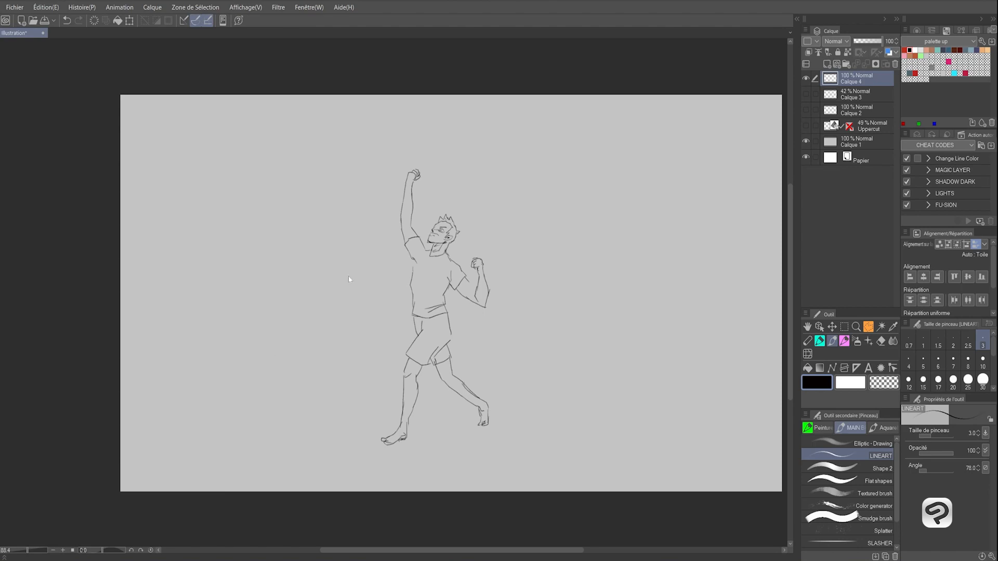
# - Start a mesh transformation on the inked uppercut figure
pyautogui.click(46, 7)
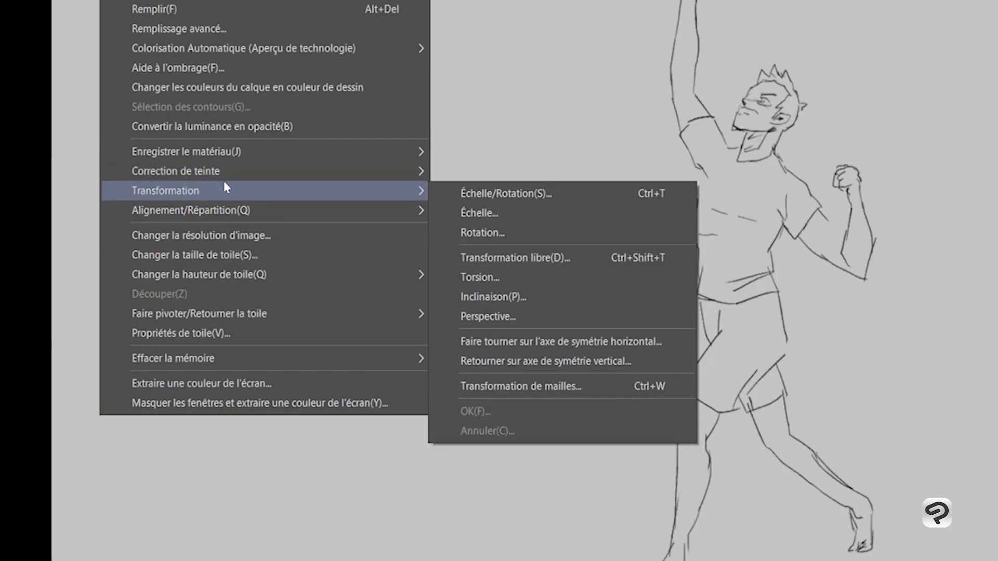
pyautogui.moveTo(224, 510)
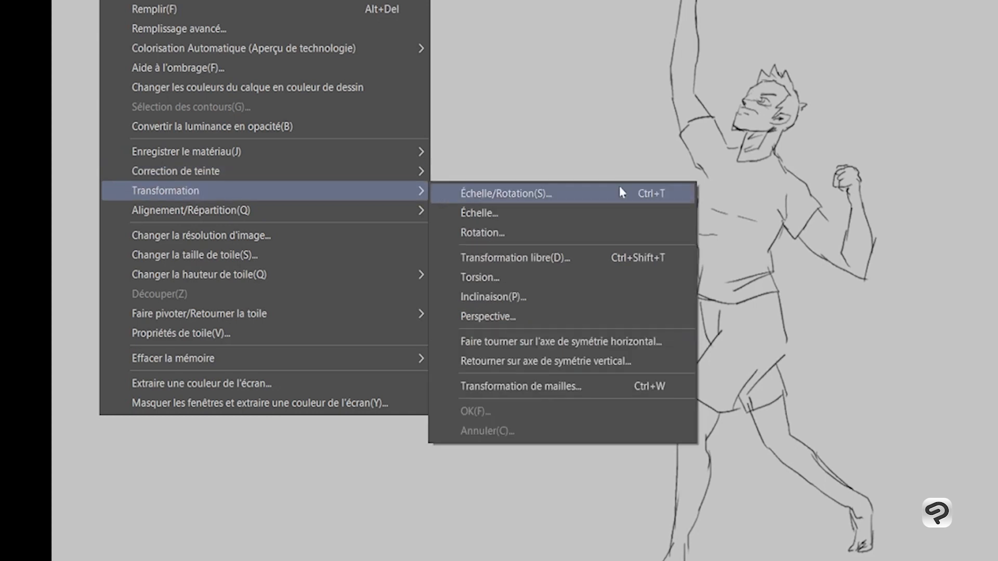
pyautogui.click(617, 384)
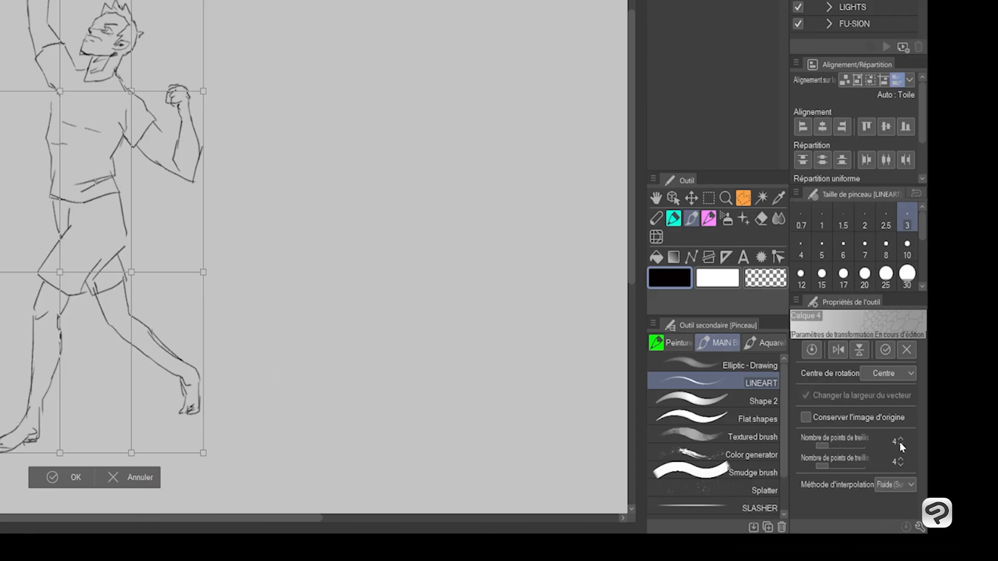
# - Try denser mesh grids with 5 horizontal and 7 vertical lattice points, returning both counts to 4
pyautogui.click(977, 494)
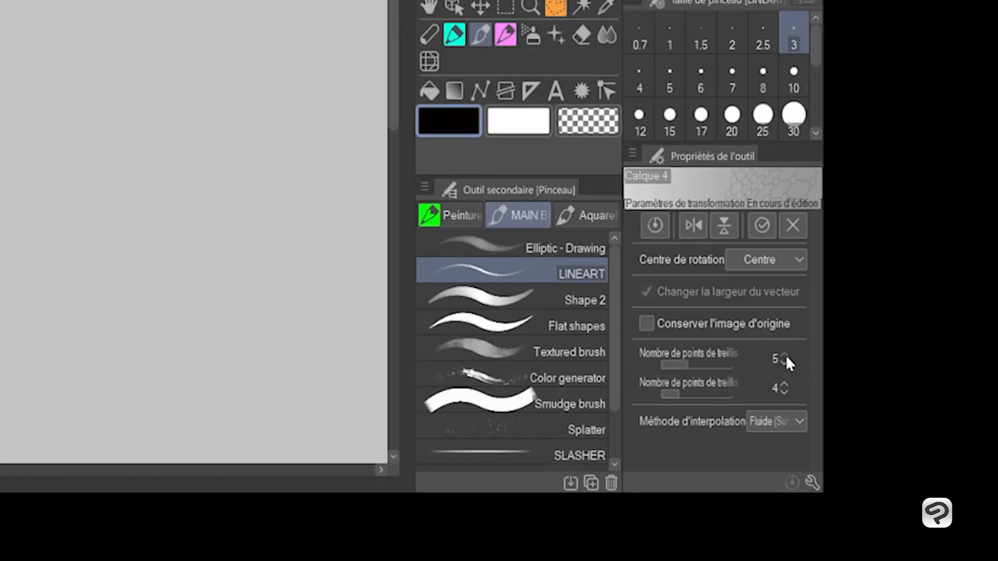
pyautogui.click(978, 494)
pyautogui.click(785, 355)
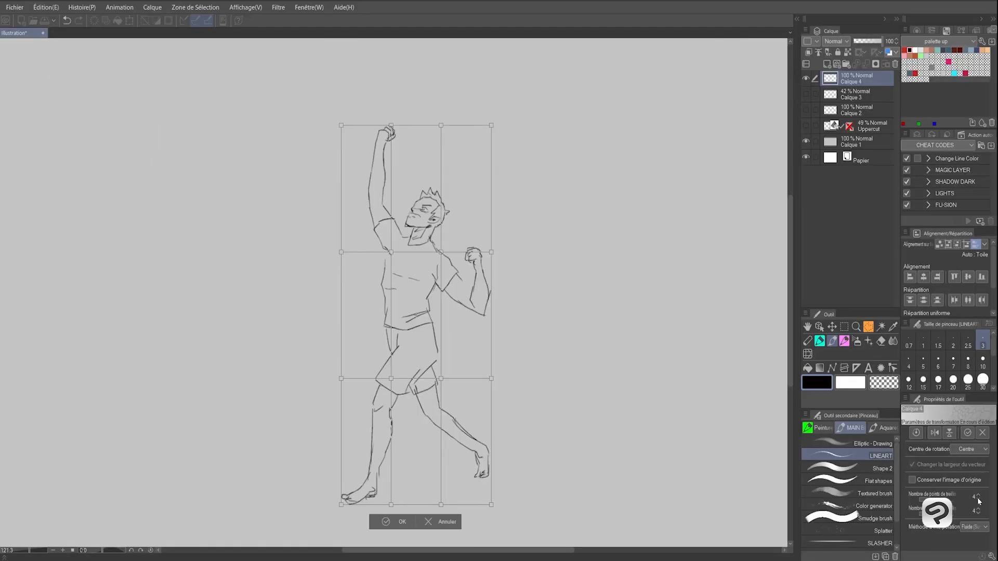
pyautogui.click(979, 509)
pyautogui.click(979, 509)
pyautogui.click(978, 509)
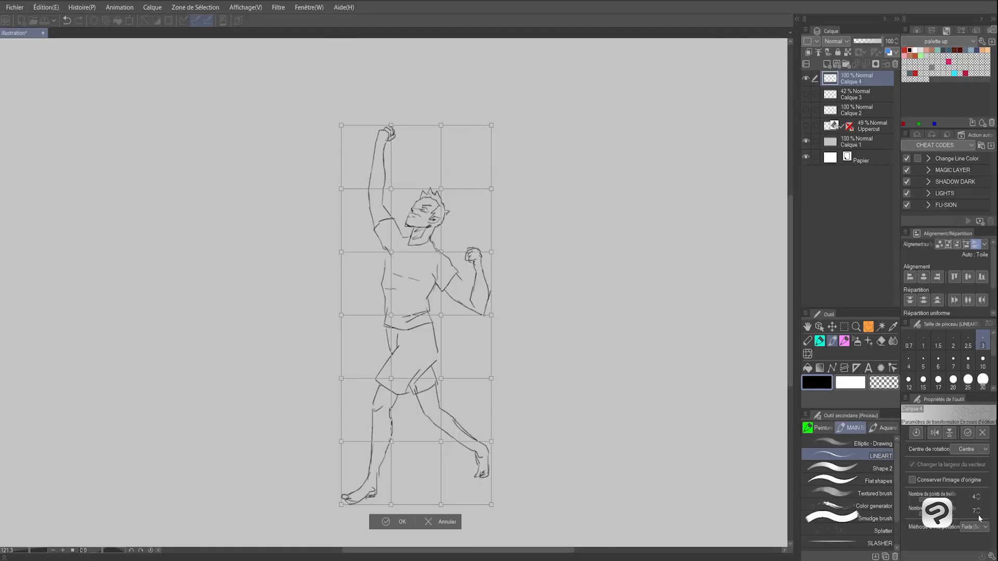
pyautogui.click(979, 515)
pyautogui.click(979, 514)
pyautogui.click(979, 515)
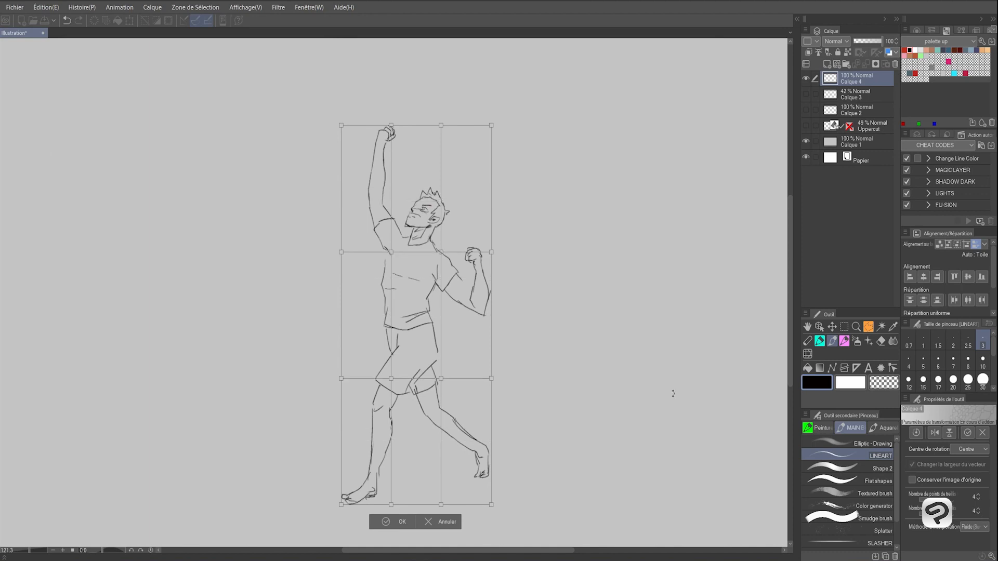
# - Try exaggerating the uppercut by pulling the mesh points around the raised arm and both legs outward
pyautogui.moveTo(342, 126); pyautogui.dragTo(322, 92)
pyautogui.moveTo(313, 86); pyautogui.dragTo(293, 64)
pyautogui.moveTo(393, 124); pyautogui.dragTo(397, 104)
pyautogui.moveTo(496, 373); pyautogui.dragTo(532, 374)
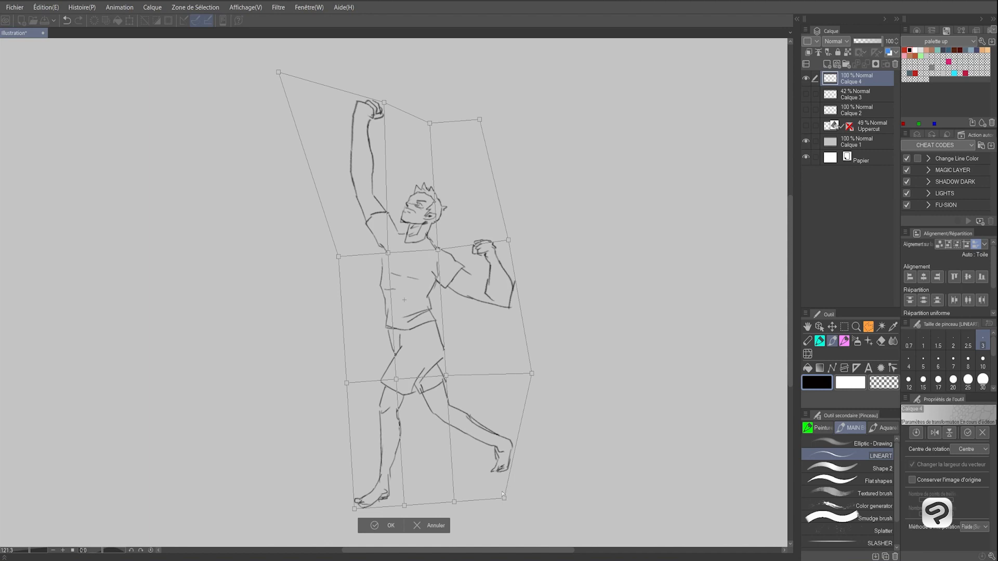
pyautogui.moveTo(503, 496); pyautogui.dragTo(501, 490)
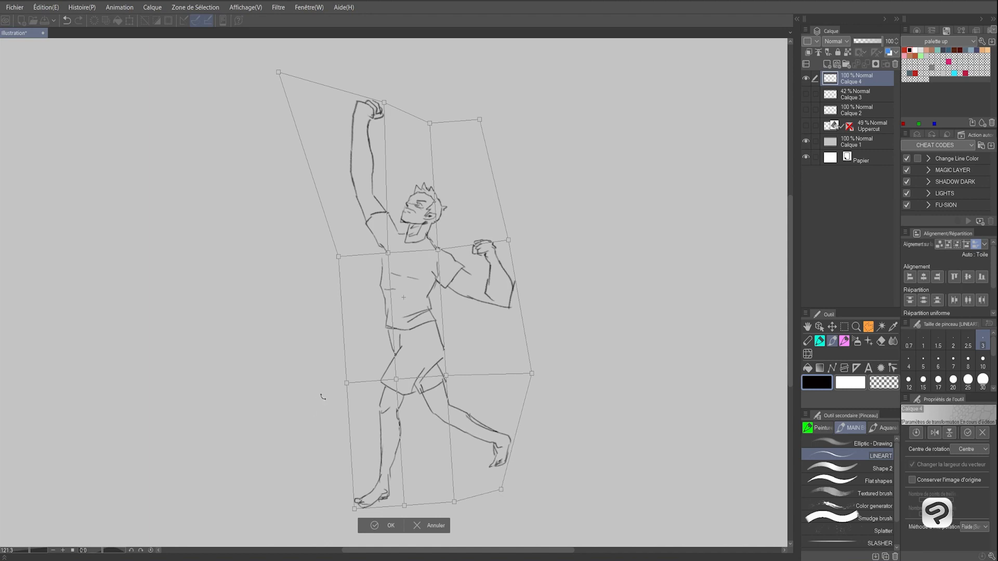
pyautogui.moveTo(348, 388); pyautogui.dragTo(320, 346)
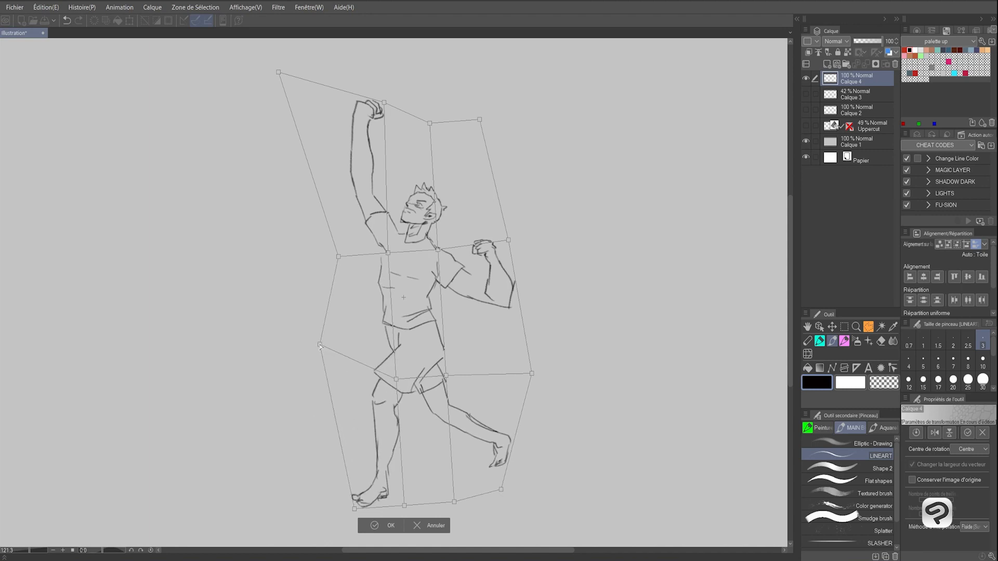
pyautogui.moveTo(355, 509); pyautogui.dragTo(326, 508)
pyautogui.moveTo(408, 512); pyautogui.dragTo(410, 521)
pyautogui.moveTo(328, 512); pyautogui.dragTo(335, 529)
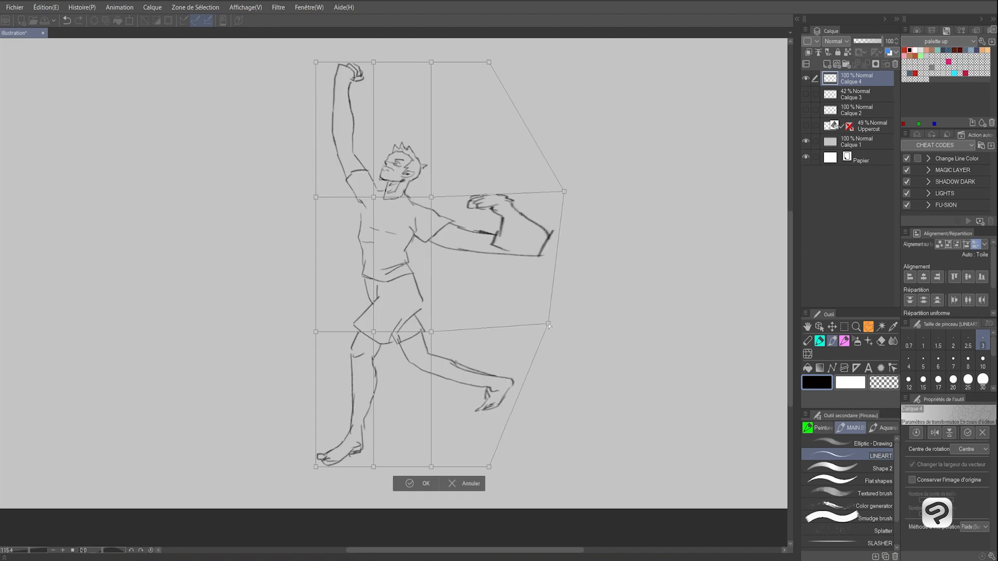
# - Warp the mesh to enlarge the bent arm, reshape the rear leg and thicken the raised arm
pyautogui.moveTo(518, 218); pyautogui.dragTo(546, 198)
pyautogui.moveTo(526, 334)
pyautogui.mouseDown()
pyautogui.moveTo(545, 333)
pyautogui.moveTo(525, 338)
pyautogui.mouseUp()
pyautogui.moveTo(489, 467); pyautogui.dragTo(479, 497)
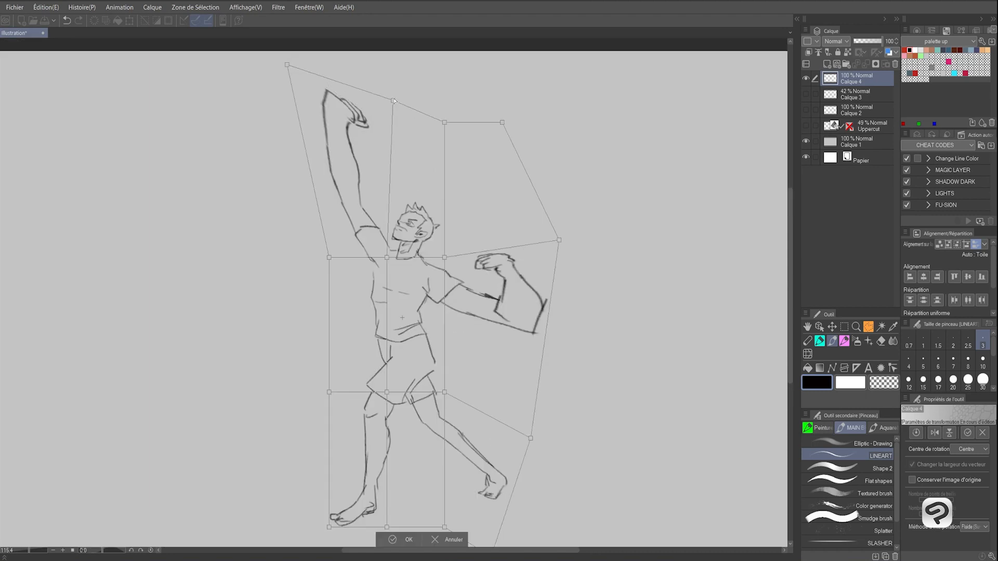
pyautogui.moveTo(394, 101); pyautogui.dragTo(391, 99)
pyautogui.moveTo(329, 258); pyautogui.dragTo(269, 278)
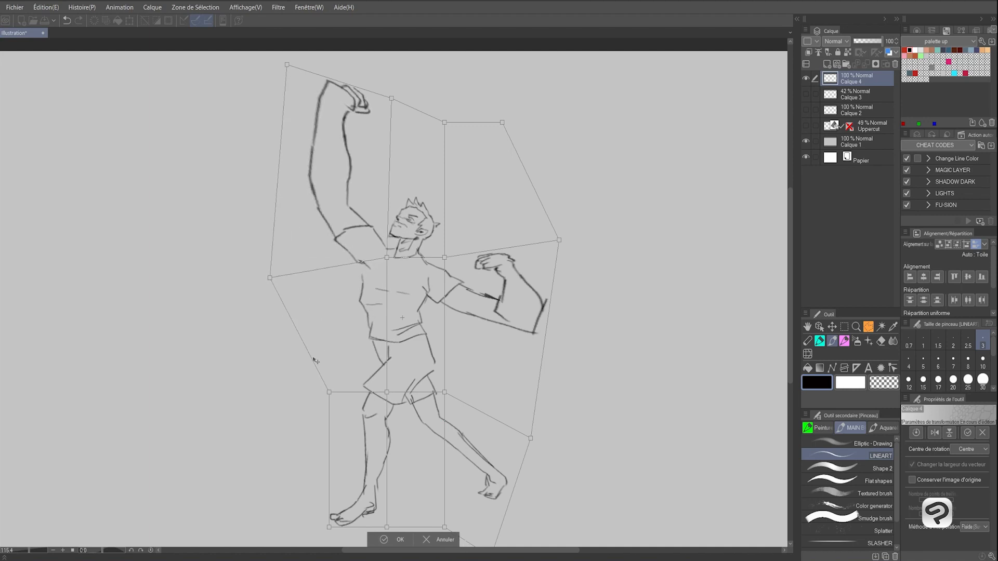
# - Pull the mesh outward to enlarge the front leg, shorten the rear leg and apply the transformation
pyautogui.moveTo(331, 396); pyautogui.dragTo(271, 347)
pyautogui.moveTo(534, 436); pyautogui.dragTo(517, 405)
pyautogui.moveTo(486, 541); pyautogui.dragTo(477, 493)
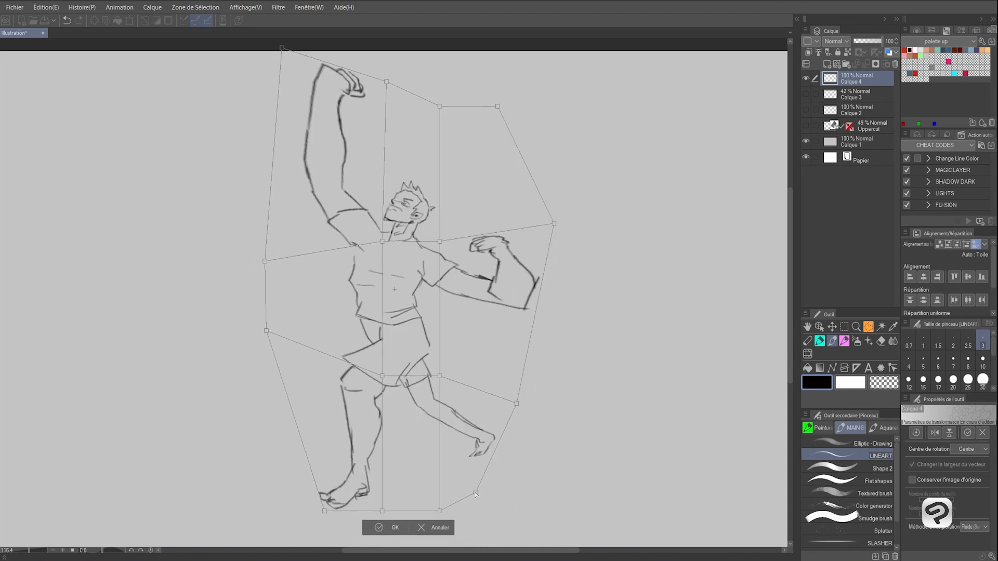
pyautogui.moveTo(506, 406); pyautogui.dragTo(508, 407)
pyautogui.click(379, 527)
# - Move the warped figure slightly to the right on the canvas
pyautogui.moveTo(424, 376); pyautogui.dragTo(408, 376)
pyautogui.hotkey('ctrl', 't')
pyautogui.moveTo(410, 337)
pyautogui.mouseDown()
pyautogui.moveTo(418, 348)
pyautogui.moveTo(429, 338)
pyautogui.mouseUp()
pyautogui.click(401, 482)
pyautogui.hotkey('alt', 'space')
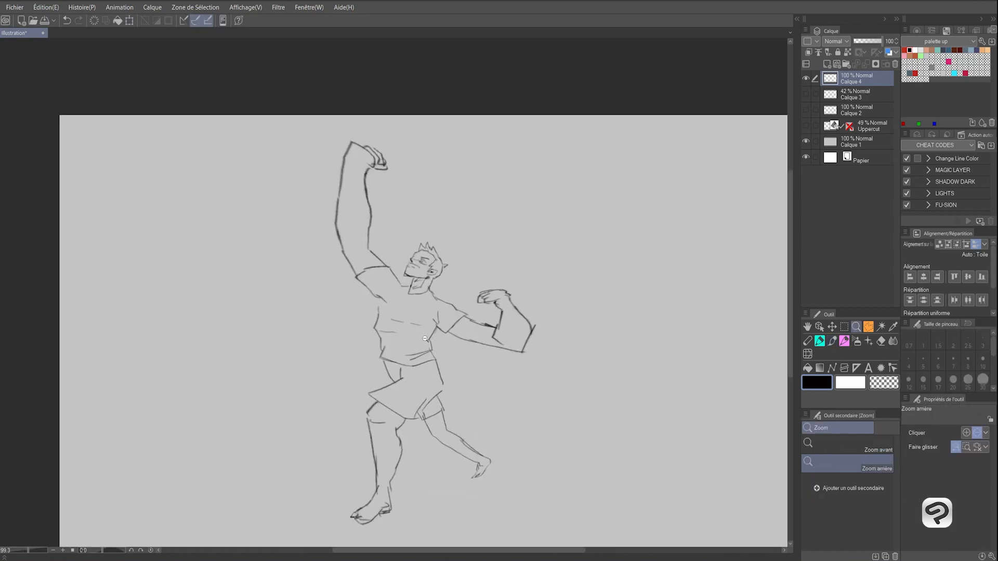
pyautogui.click(429, 339)
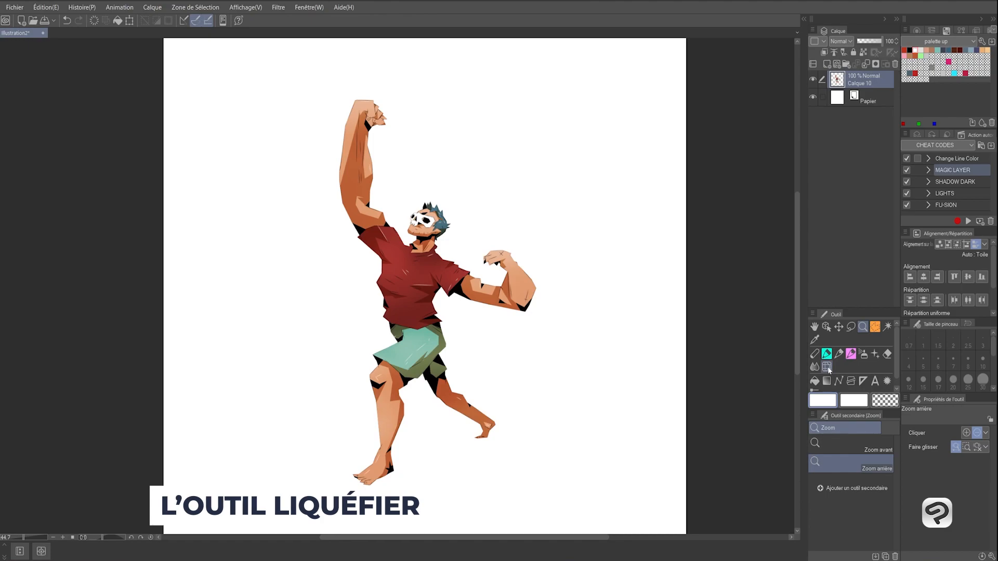
# - Push the coloured character's bent elbow outward with the Liquify tool, and undo a trial push on the front leg
pyautogui.click(827, 368)
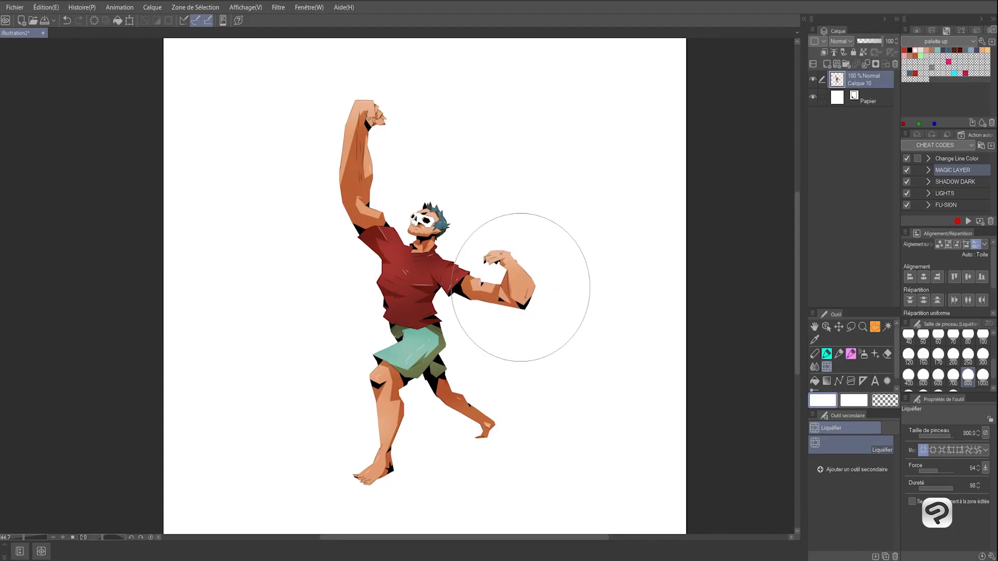
pyautogui.moveTo(520, 288)
pyautogui.mouseDown()
pyautogui.moveTo(524, 256)
pyautogui.moveTo(495, 297)
pyautogui.mouseUp()
pyautogui.moveTo(388, 367)
pyautogui.mouseDown()
pyautogui.moveTo(358, 390)
pyautogui.moveTo(375, 391)
pyautogui.mouseUp()
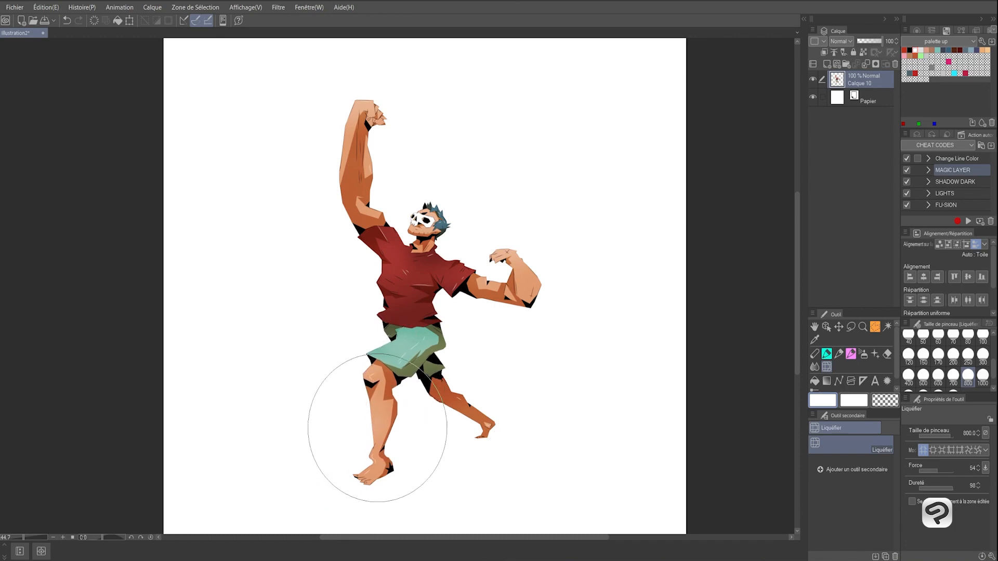
pyautogui.hotkey('ctrl', 'z')
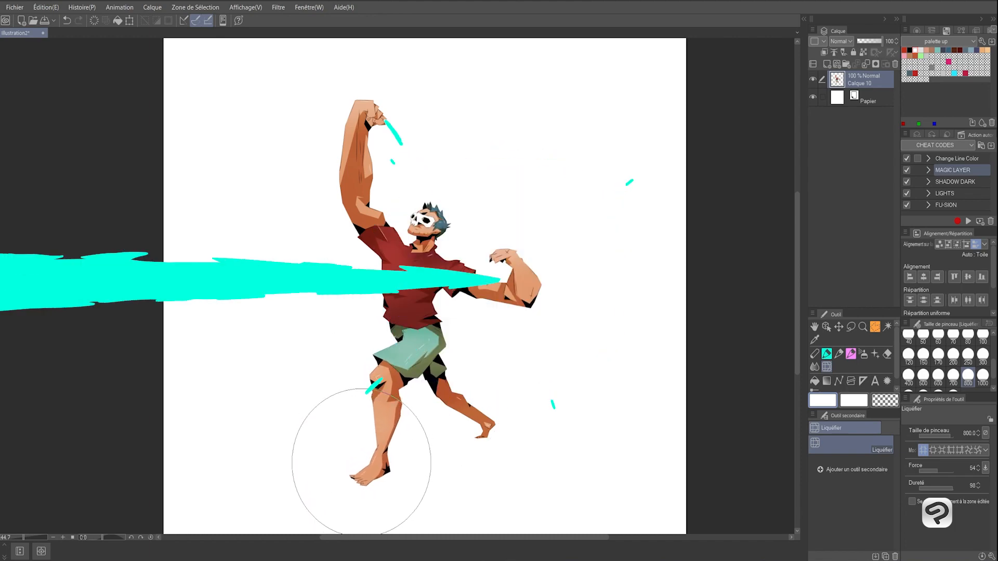